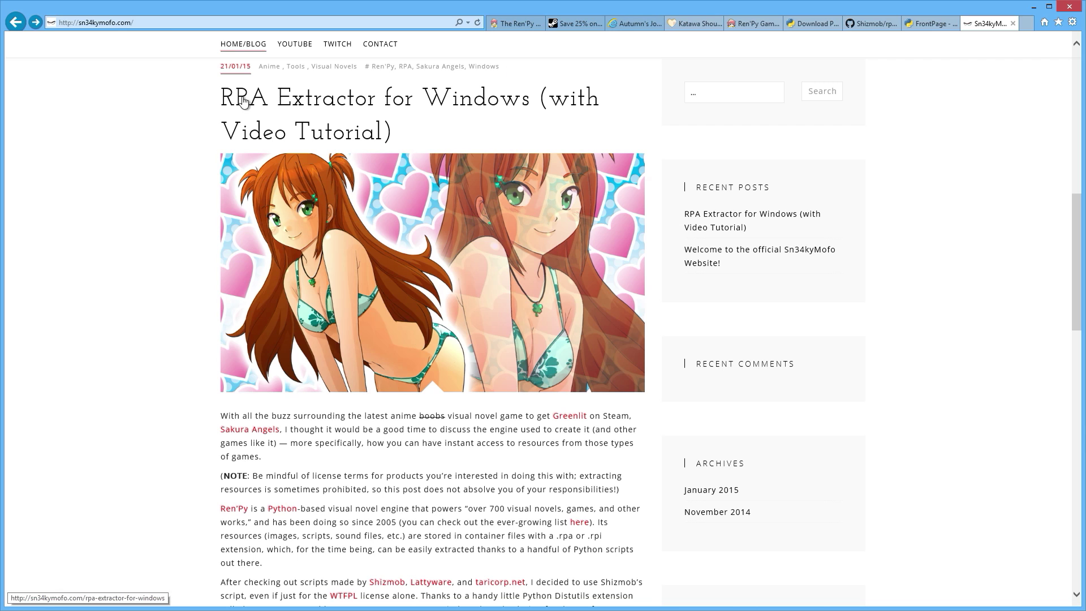
# Step: Bring up the Ren'Py home page (renpy.org) in the first browser tab
pyautogui.click(516, 23)
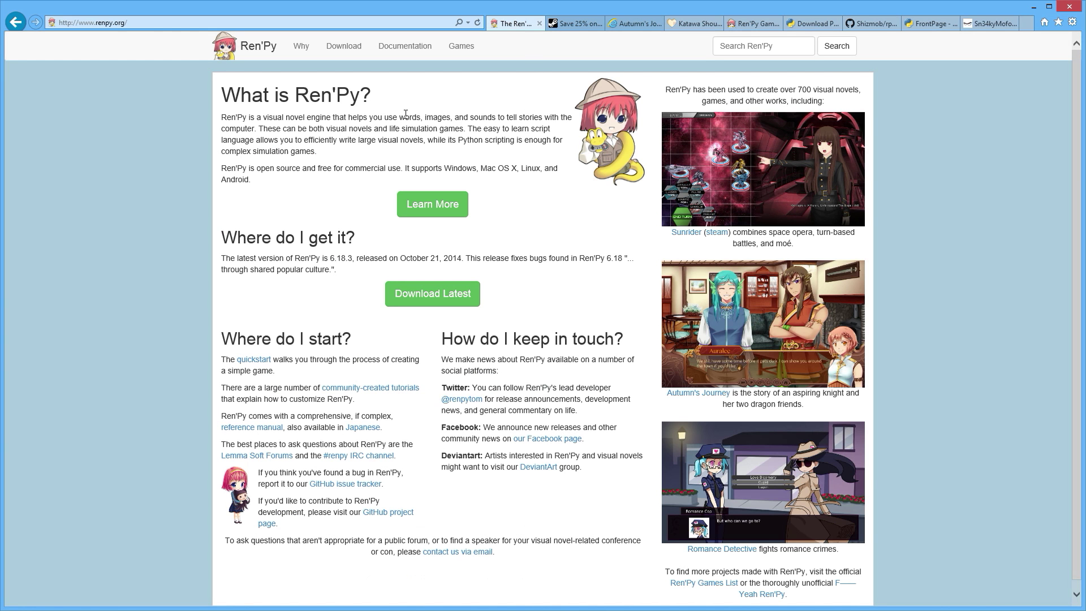
# Step: Highlight 'visual novel engine' on the Ren'Py page, then go to the Sakura Angels Steam page
pyautogui.moveTo(332, 117); pyautogui.dragTo(274, 116)
pyautogui.click(442, 103)
pyautogui.click(572, 25)
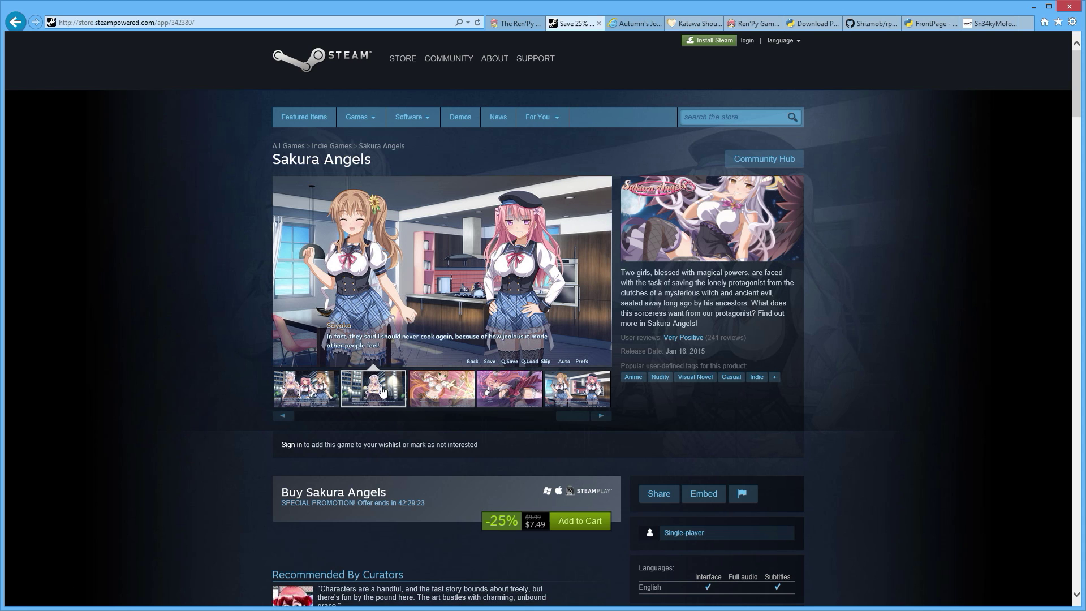
# Step: Browse the Sakura Angels screenshots, including the white-haired girl, rooftop and classroom scenes
pyautogui.click(317, 393)
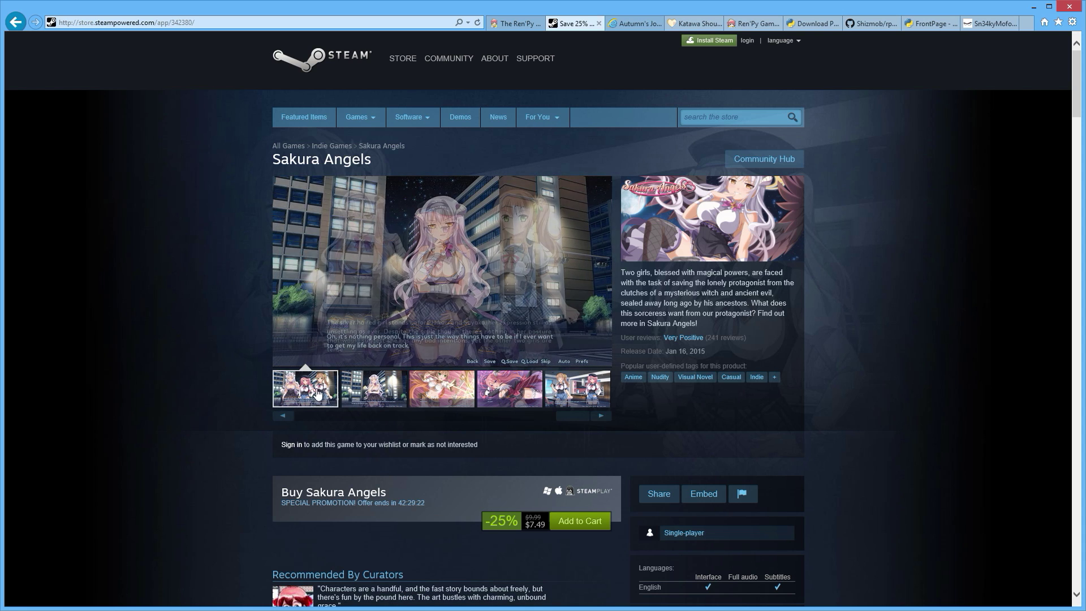
pyautogui.click(513, 394)
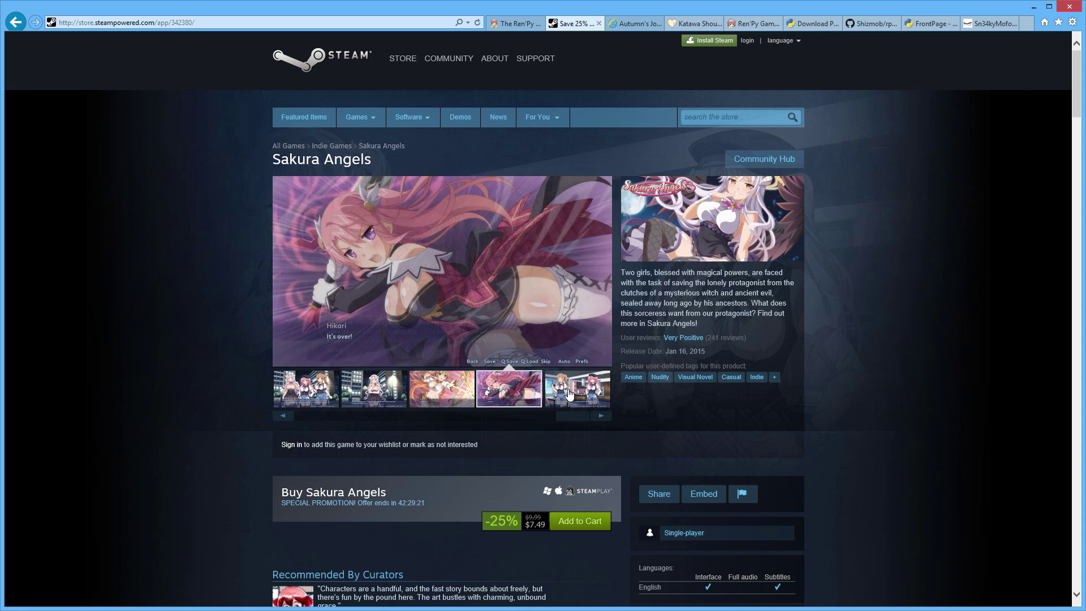
pyautogui.click(581, 391)
pyautogui.moveTo(572, 416); pyautogui.dragTo(368, 417)
pyautogui.click(400, 401)
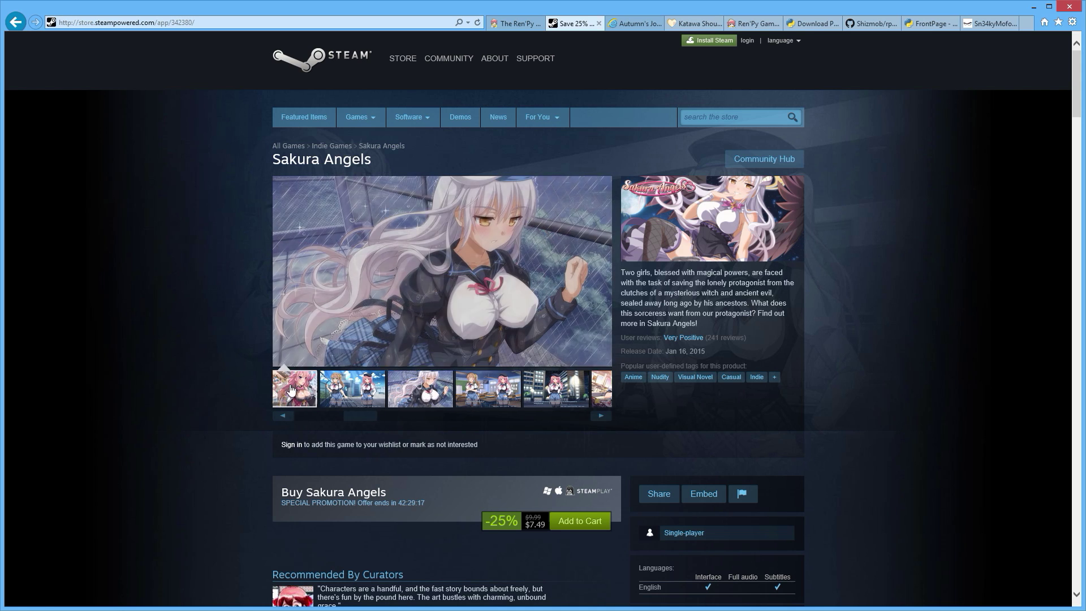
pyautogui.click(452, 394)
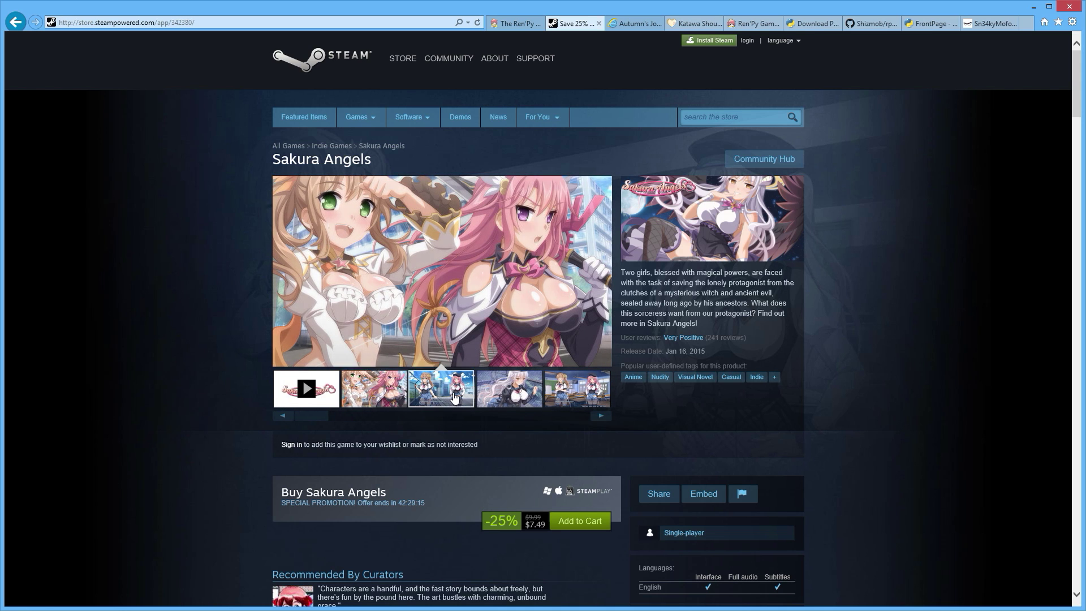
pyautogui.click(516, 396)
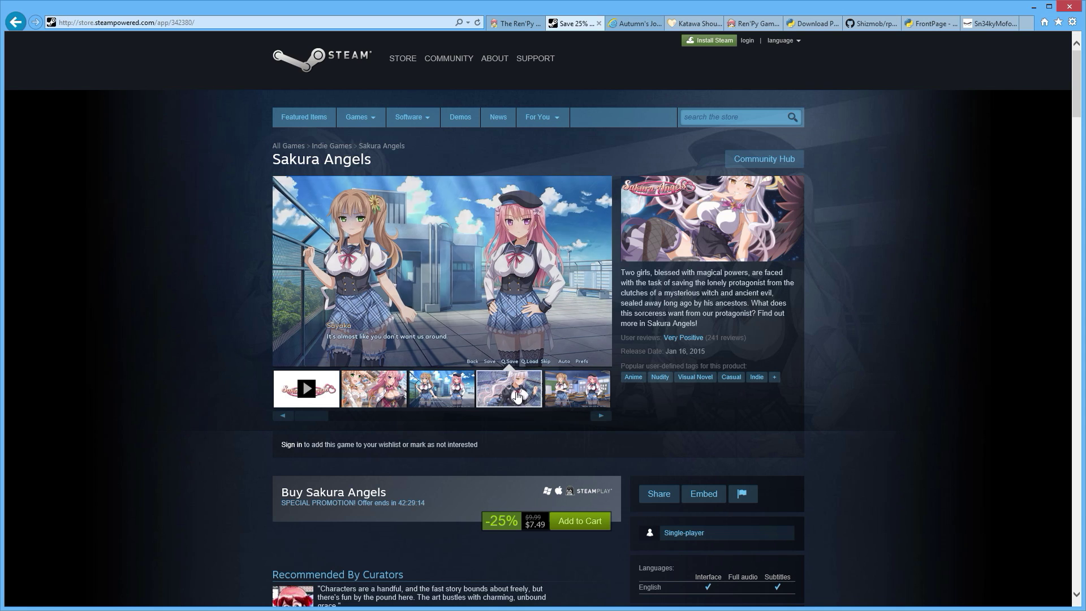
pyautogui.click(582, 393)
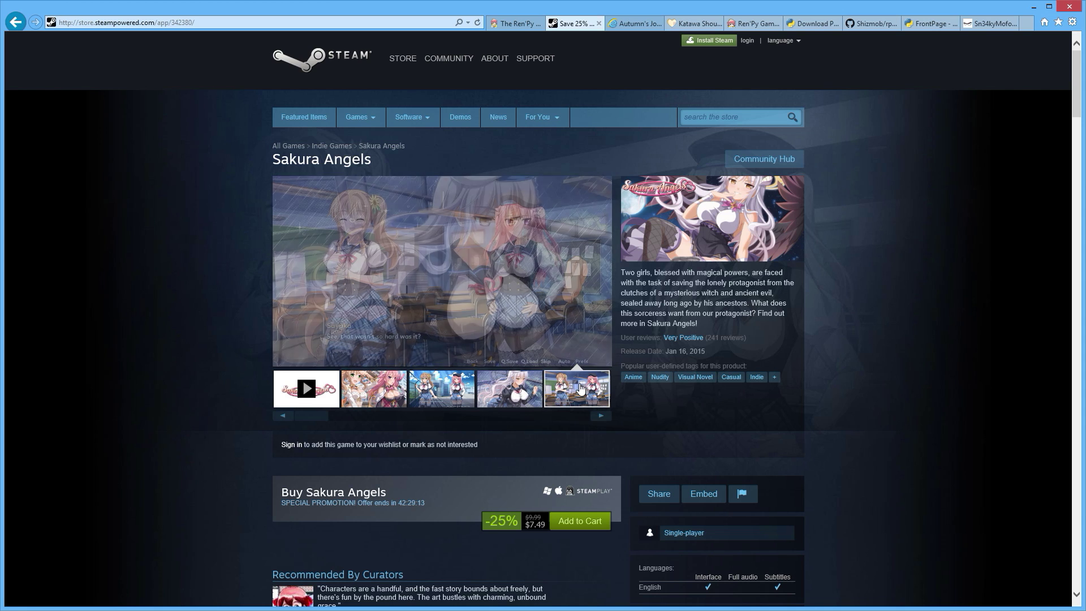
# Step: Visit the Autumn's Journey and Katawa Shoujo tabs, ending on the Ren'Py Games List
pyautogui.click(634, 25)
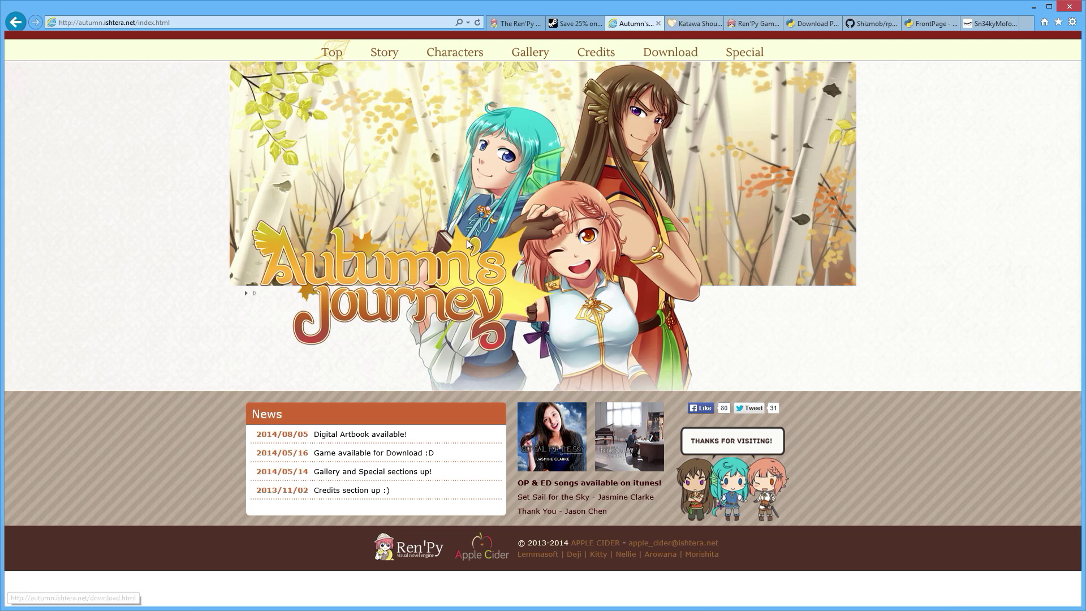
pyautogui.click(695, 24)
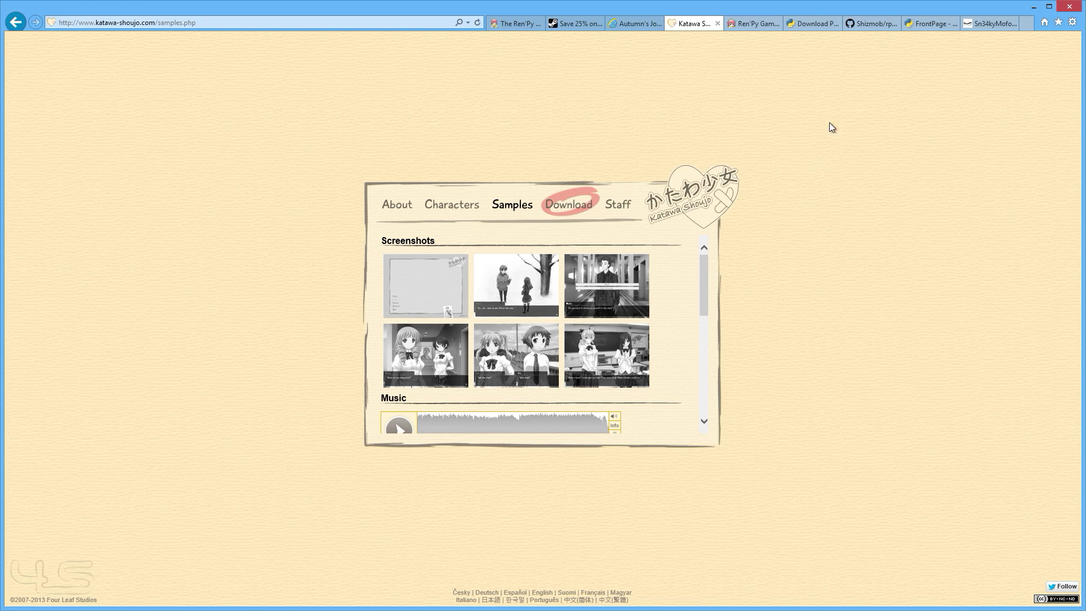
pyautogui.click(742, 24)
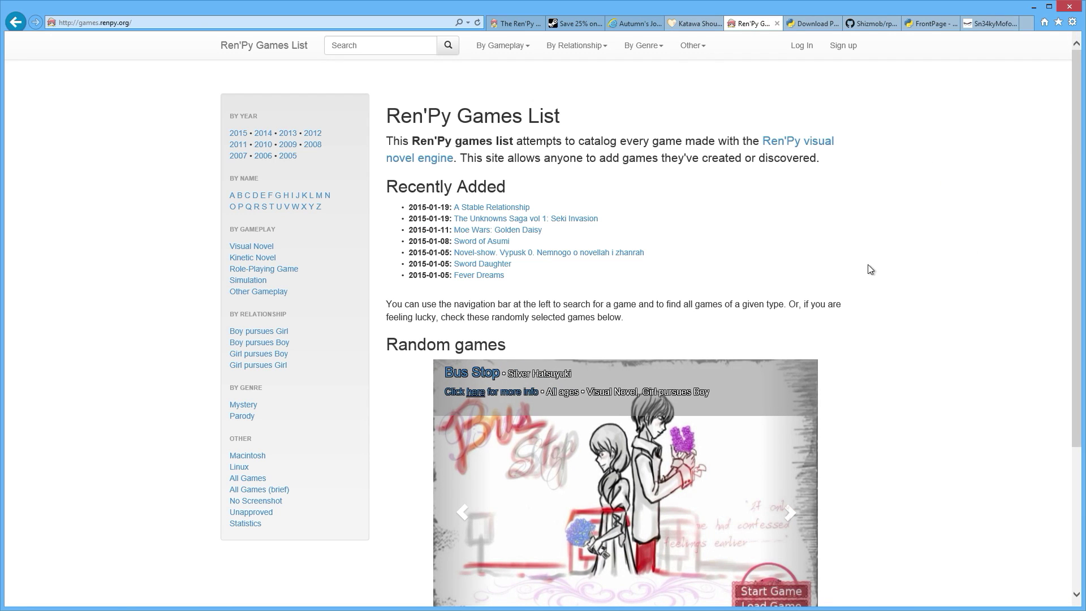
# Step: Scroll through the Ren'Py Games List, then switch to the python.org Downloads page
pyautogui.scroll(-3, 946, 245)
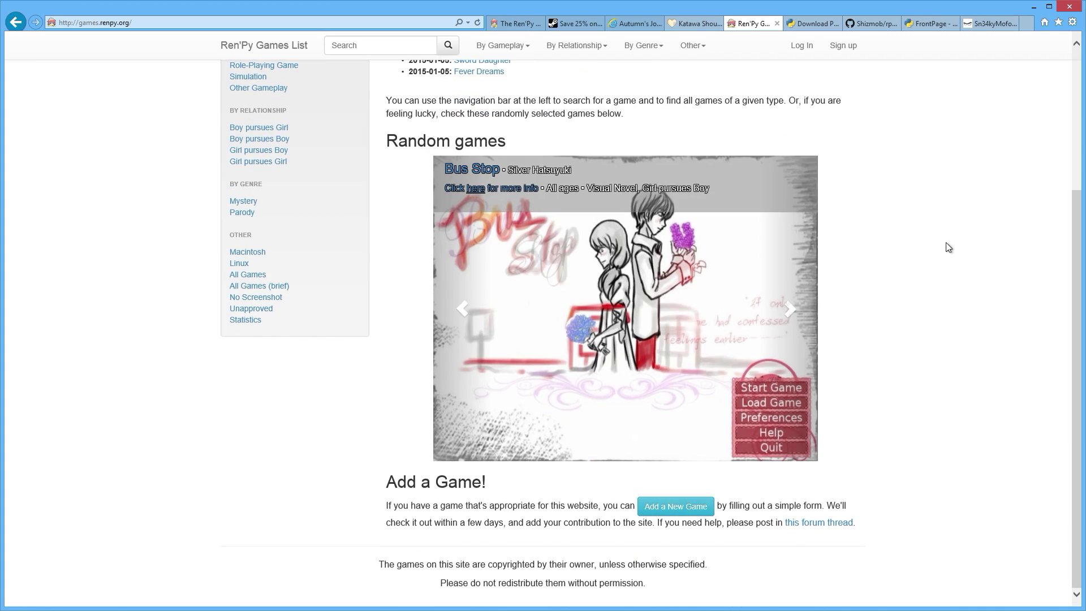
pyautogui.scroll(3, 946, 245)
pyautogui.scroll(-3, 942, 258)
pyautogui.scroll(3, 942, 262)
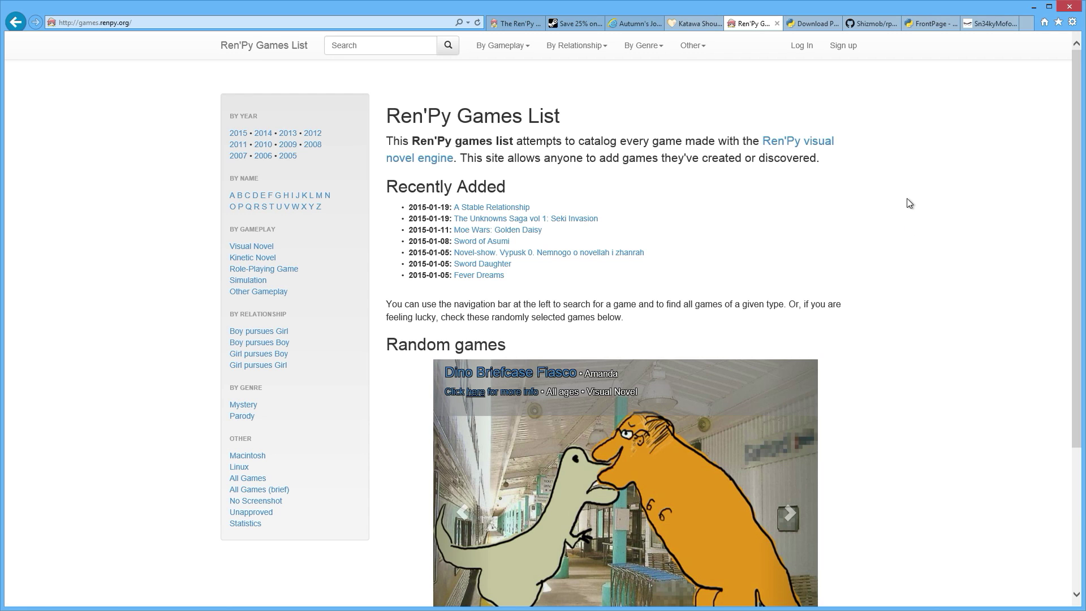
pyautogui.click(818, 26)
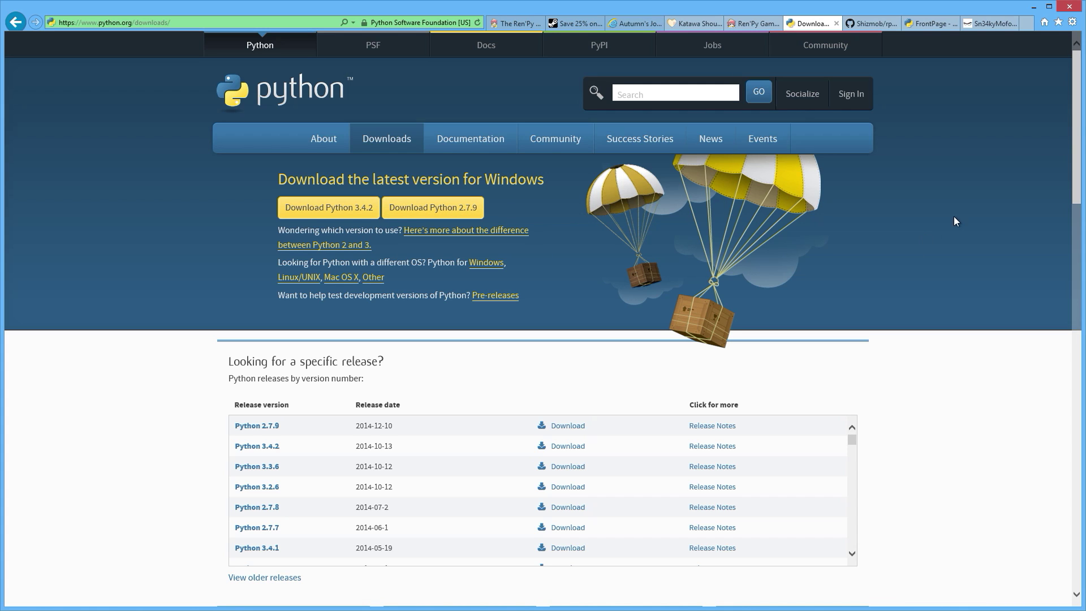
# Step: Look over the rpatool GitHub repository, briefly highlighting its name
pyautogui.click(873, 25)
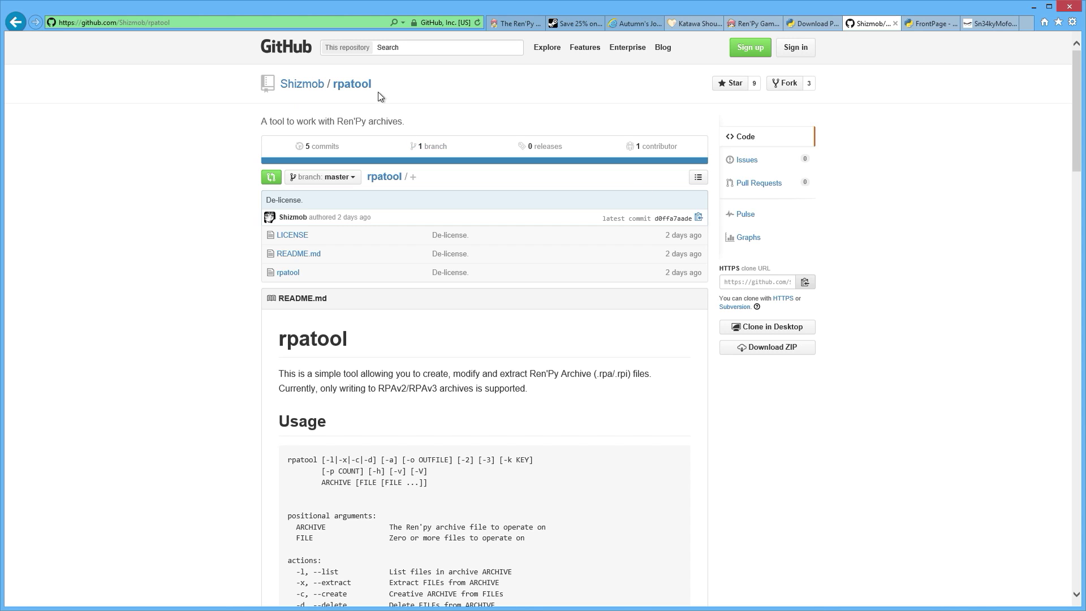
pyautogui.doubleClick(352, 85)
pyautogui.click(127, 306)
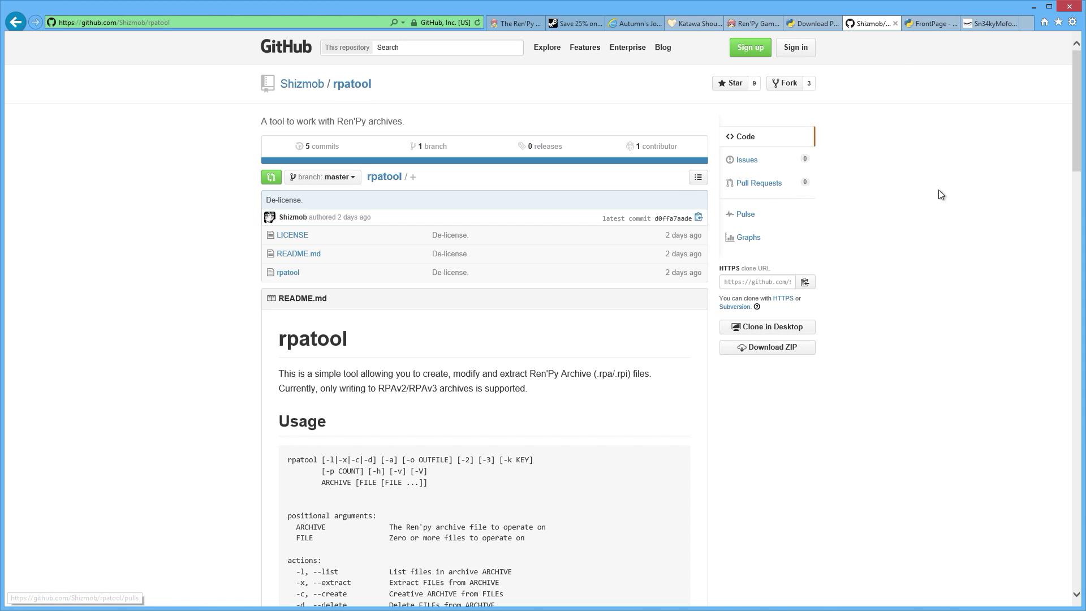
# Step: Return to Python downloads, then view the py2exe front page and highlight its heading
pyautogui.click(813, 23)
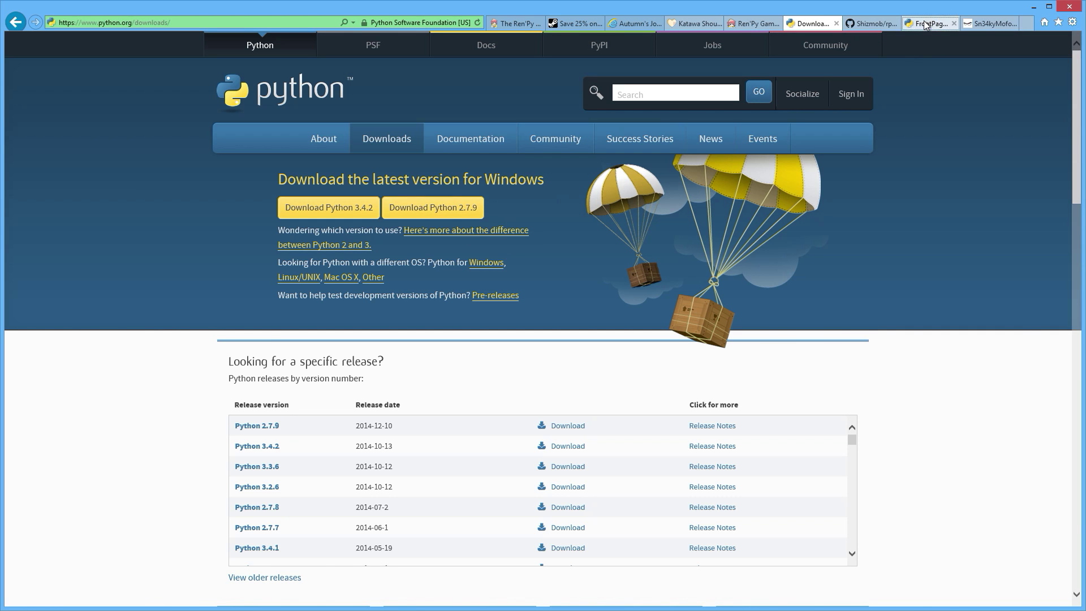
pyautogui.click(927, 24)
pyautogui.moveTo(89, 136); pyautogui.dragTo(10, 130)
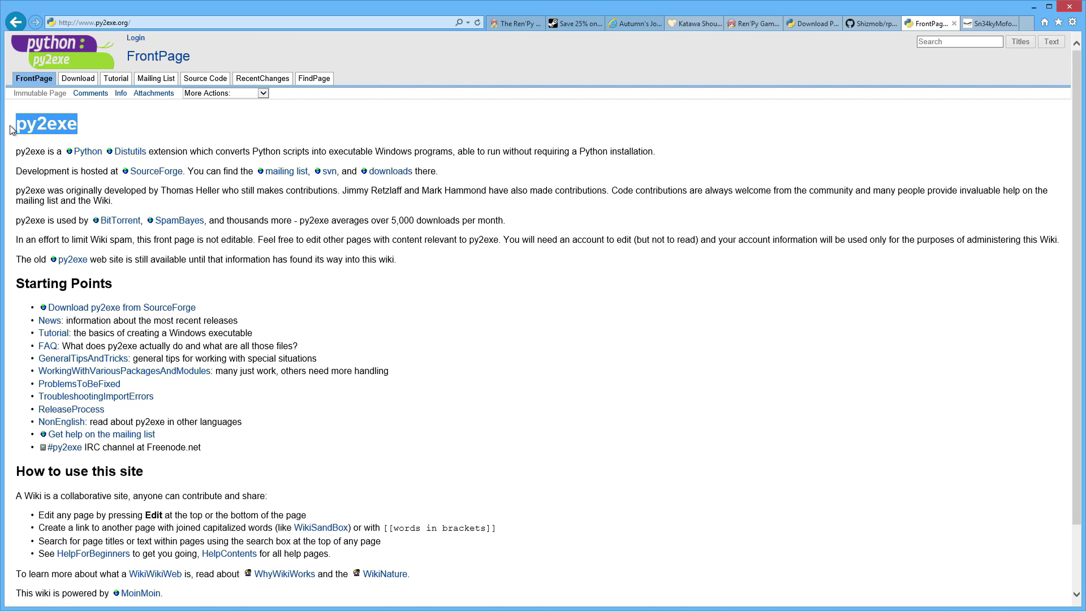
pyautogui.click(109, 127)
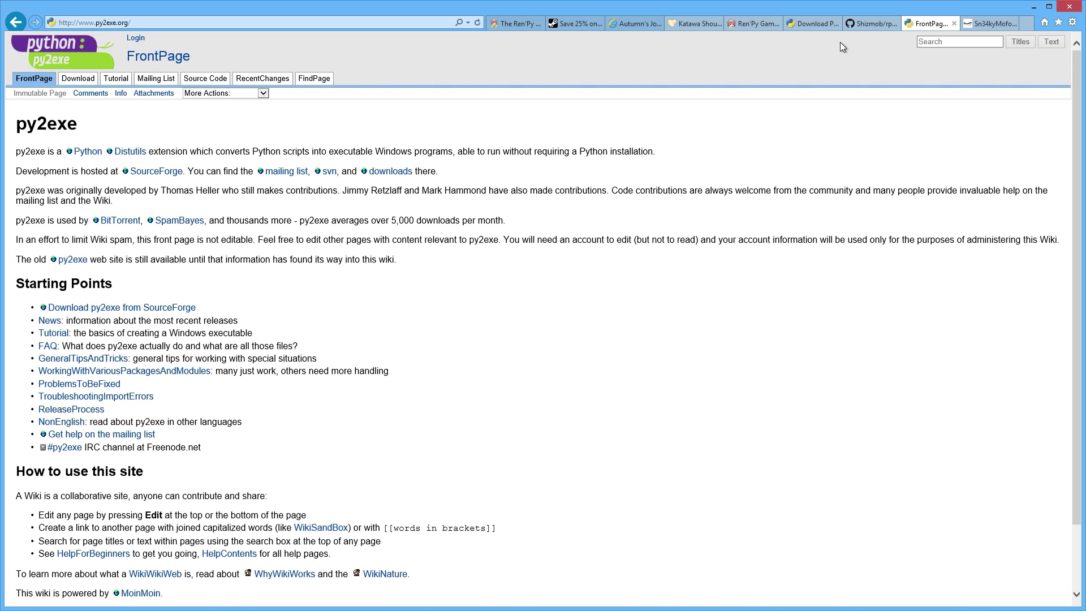
# Step: Cycle through the rpatool and Python downloads tabs, ending on py2exe FrontPage
pyautogui.click(859, 24)
pyautogui.click(812, 24)
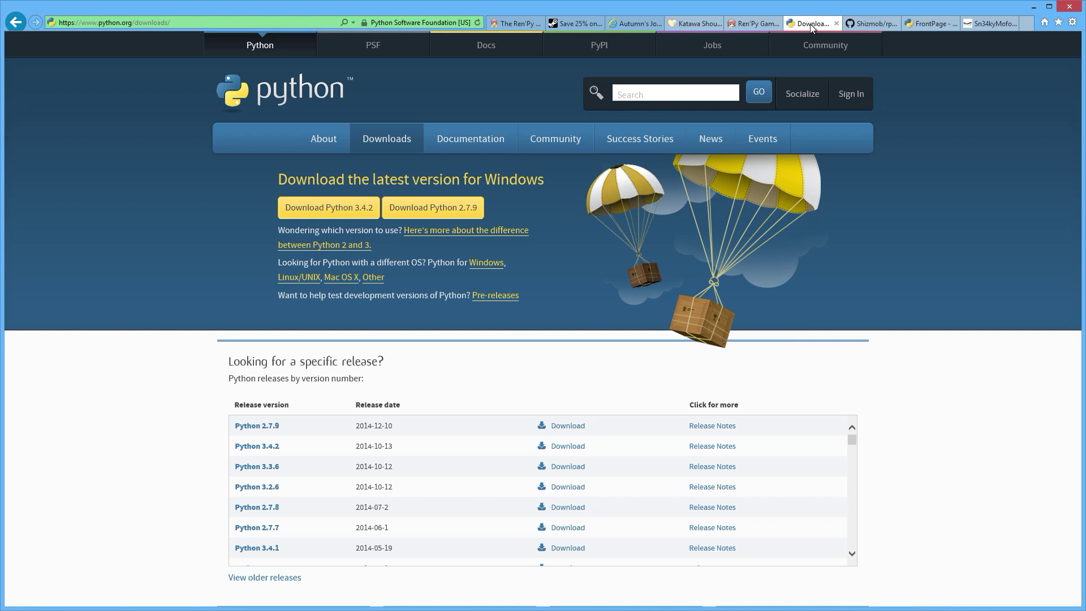
pyautogui.click(878, 27)
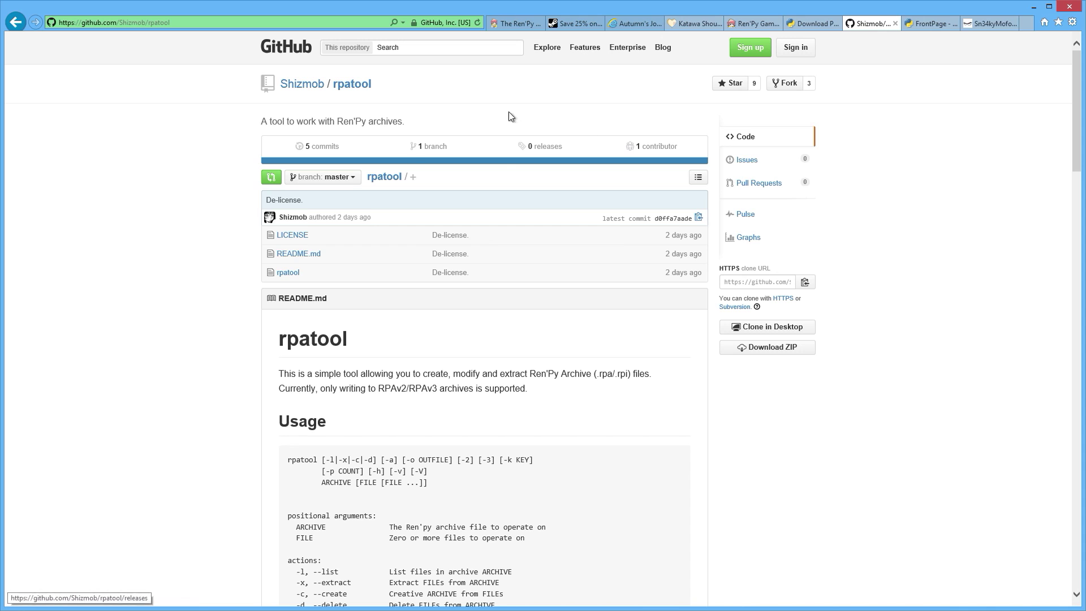
pyautogui.click(929, 28)
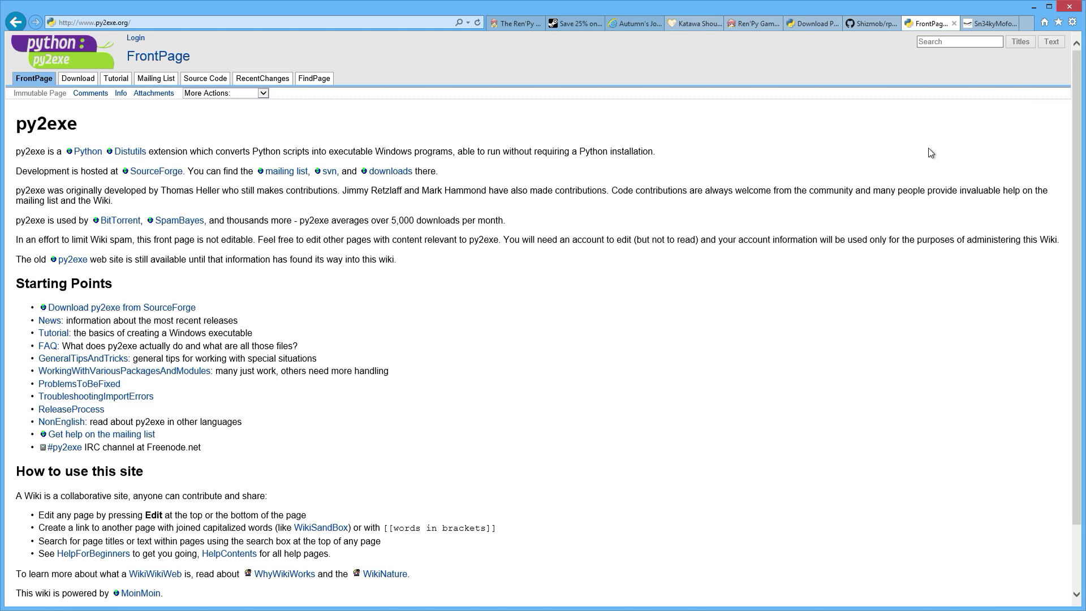
# Step: Scroll the RPA Extractor blog post to its 'VIDEO COMING SHORTLY' download note, then minimize the browser
pyautogui.click(990, 24)
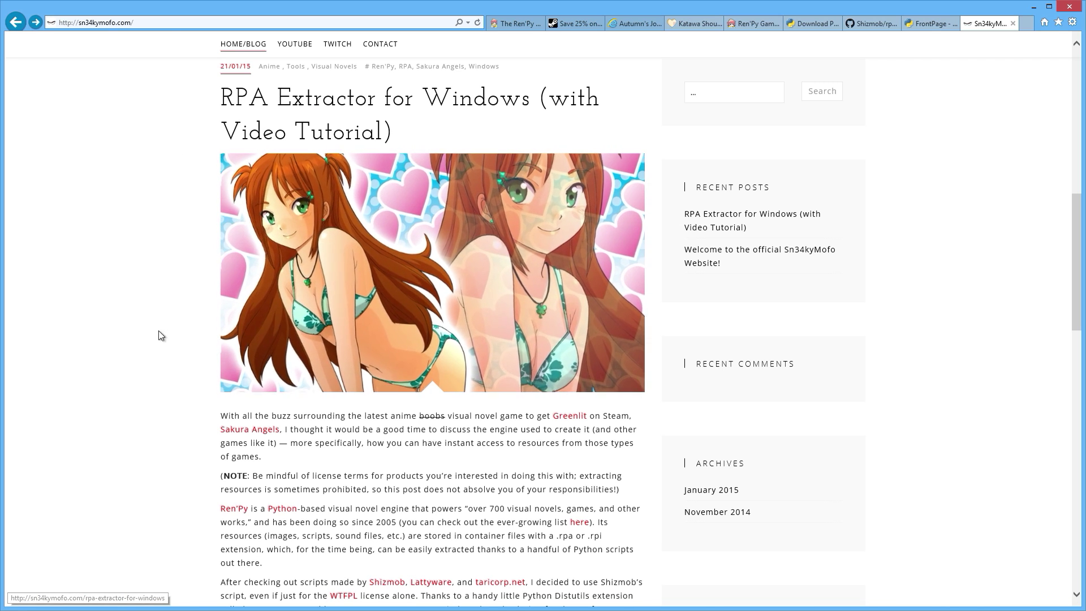
pyautogui.scroll(-5, 948, 327)
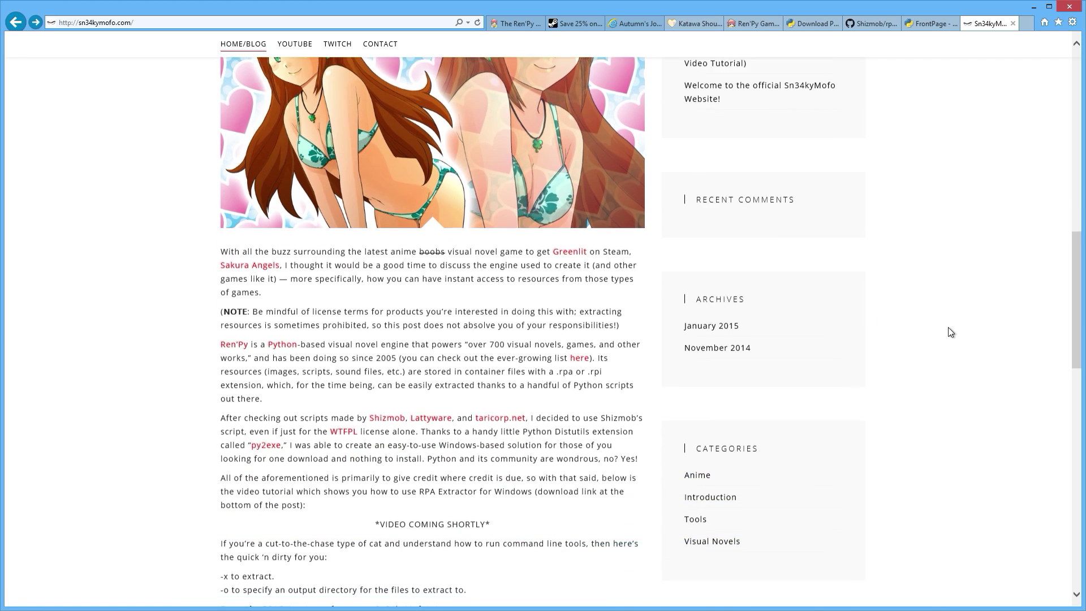
pyautogui.scroll(-2, 952, 324)
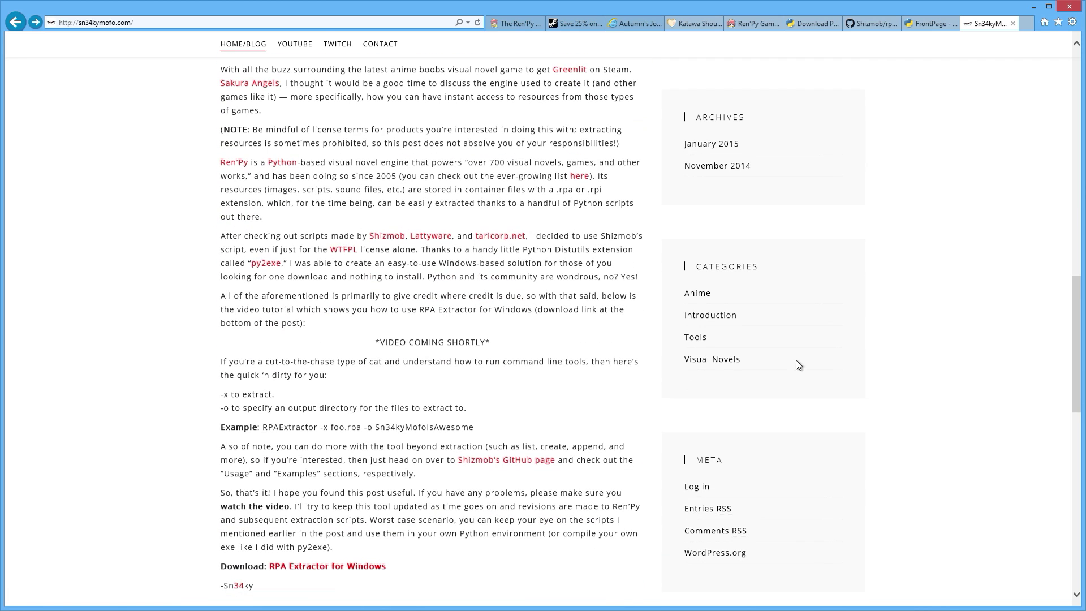
pyautogui.moveTo(517, 342); pyautogui.dragTo(365, 344)
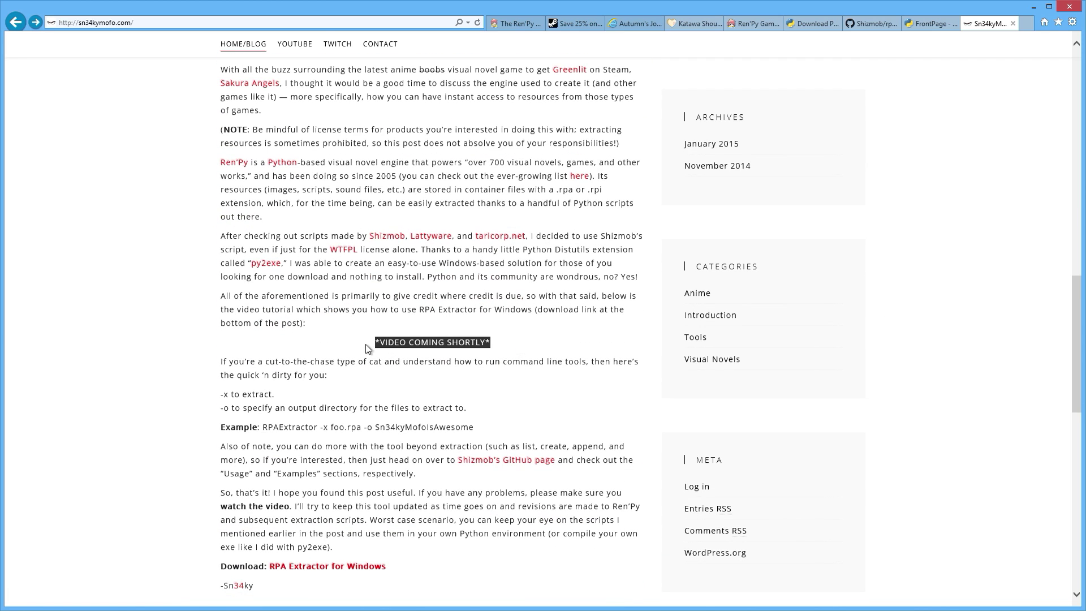
pyautogui.click(139, 335)
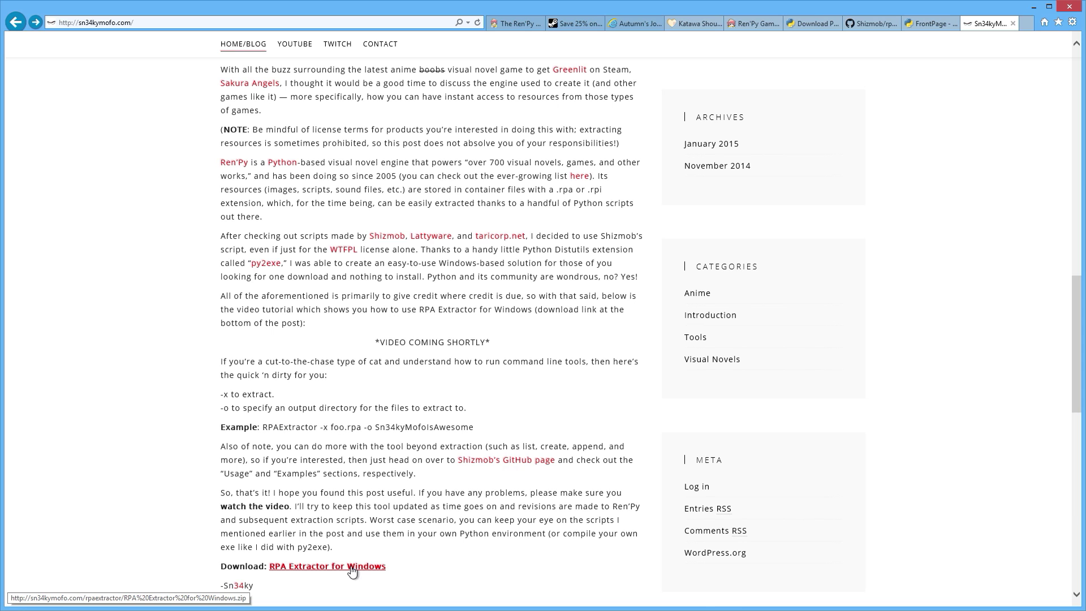
pyautogui.click(1033, 10)
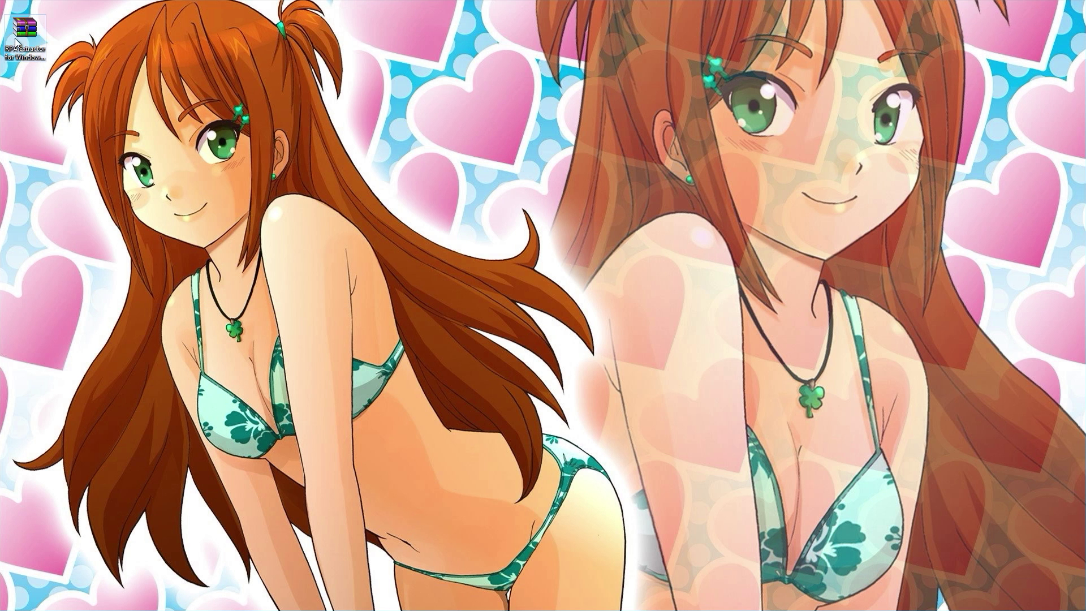
# Step: Drag the RPA Extractor for Windows folder from the zip to the desktop and open it
pyautogui.doubleClick(36, 37)
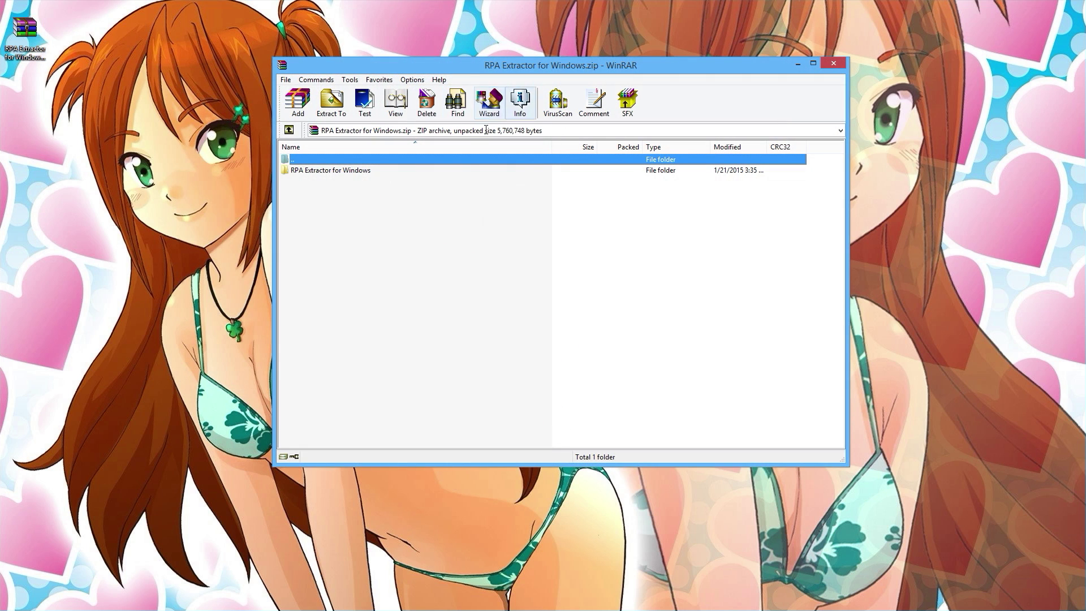
pyautogui.moveTo(319, 172); pyautogui.dragTo(25, 101)
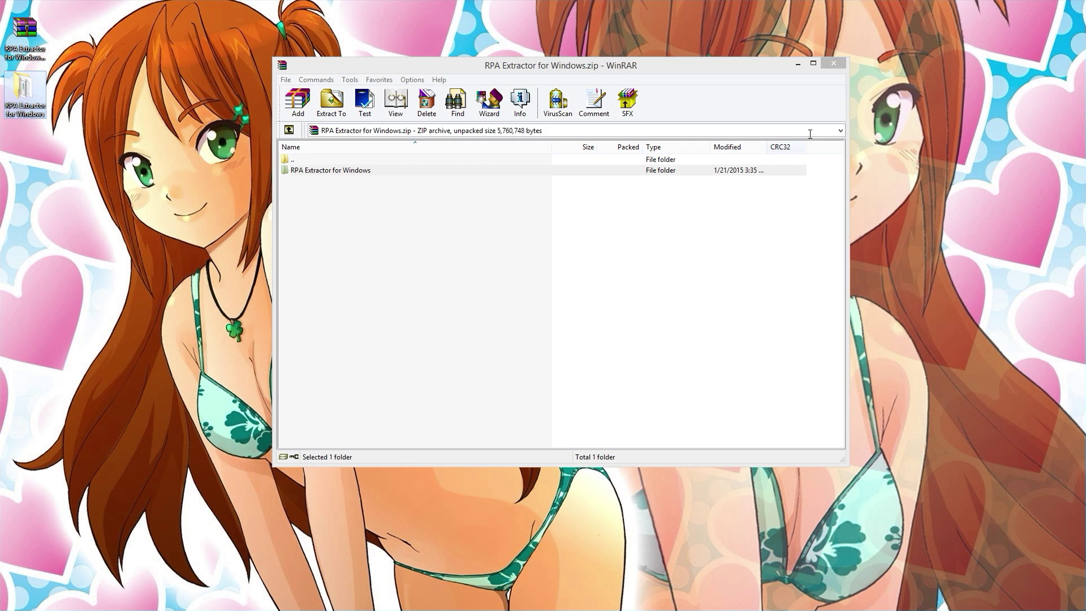
pyautogui.click(834, 63)
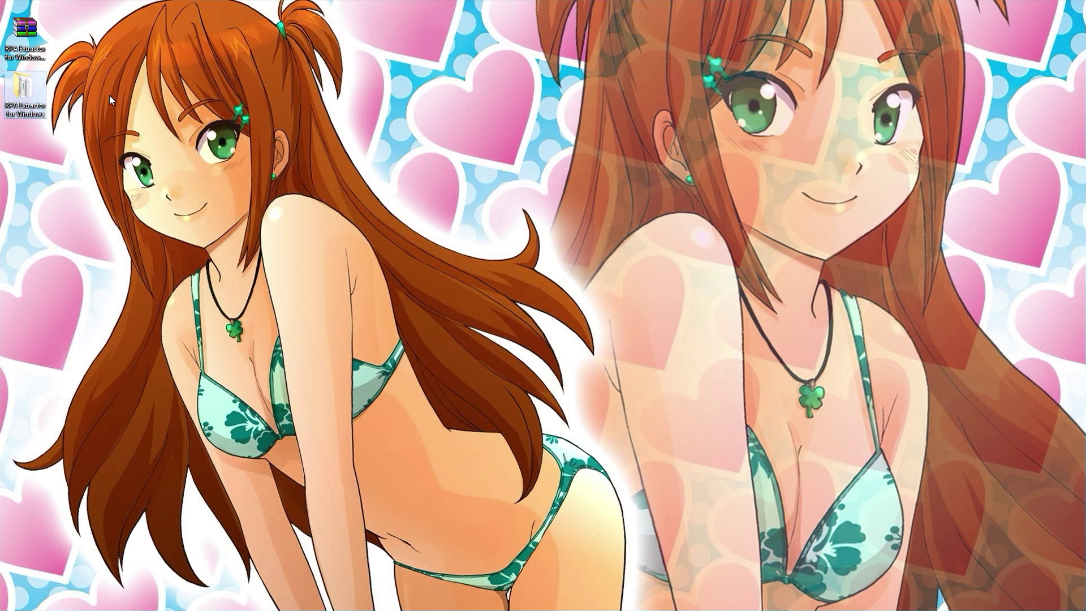
pyautogui.doubleClick(28, 91)
# Step: Drag Sn34kyMofo.rpa into the RPA Extractor for Windows folder
pyautogui.moveTo(455, 100); pyautogui.dragTo(447, 94)
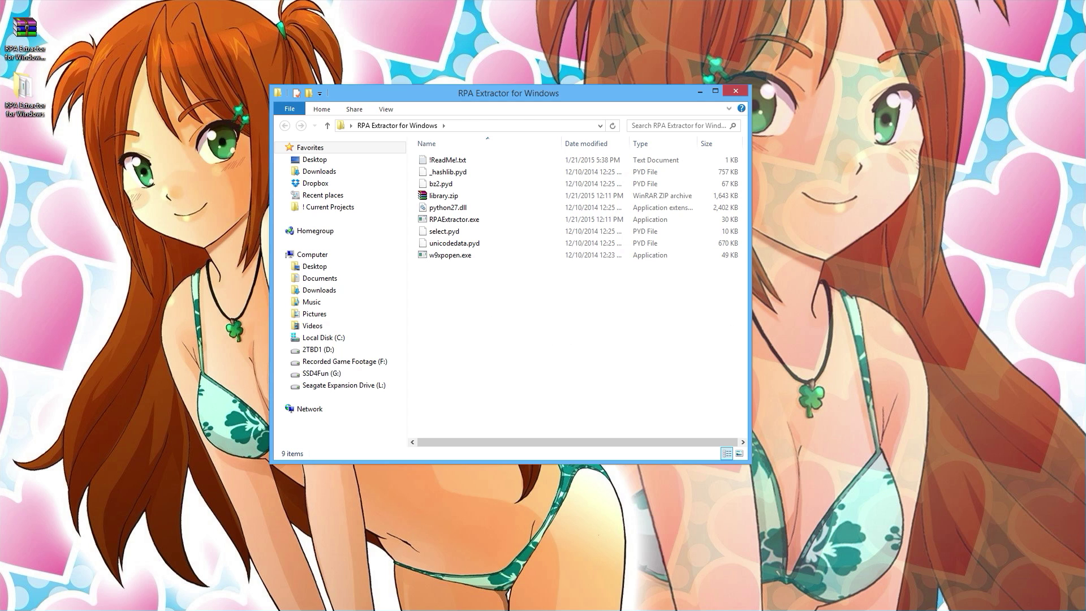
pyautogui.moveTo(564, 330); pyautogui.dragTo(514, 372)
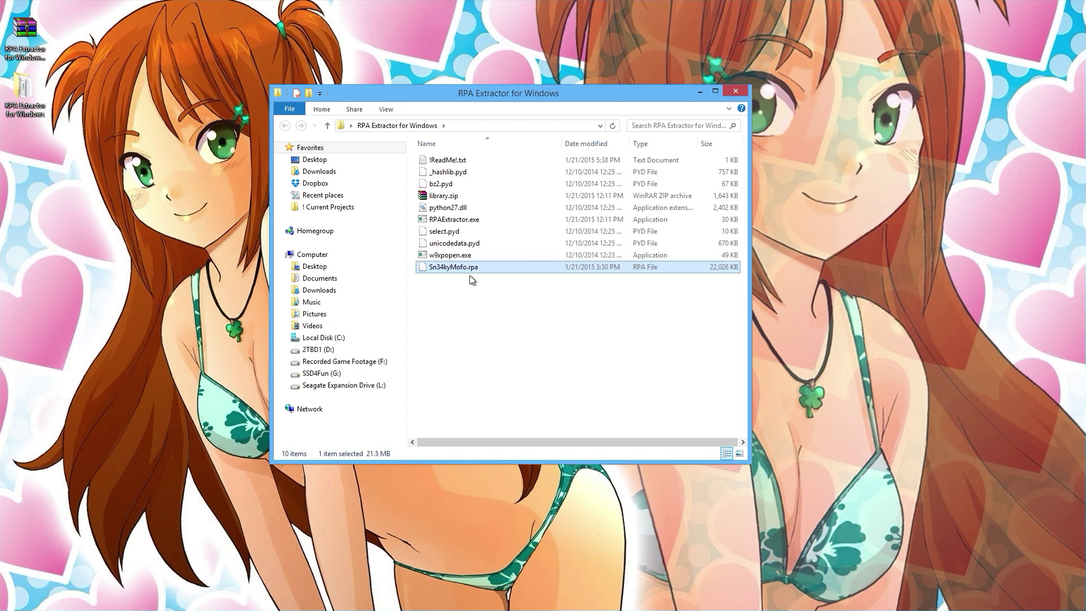
pyautogui.click(519, 338)
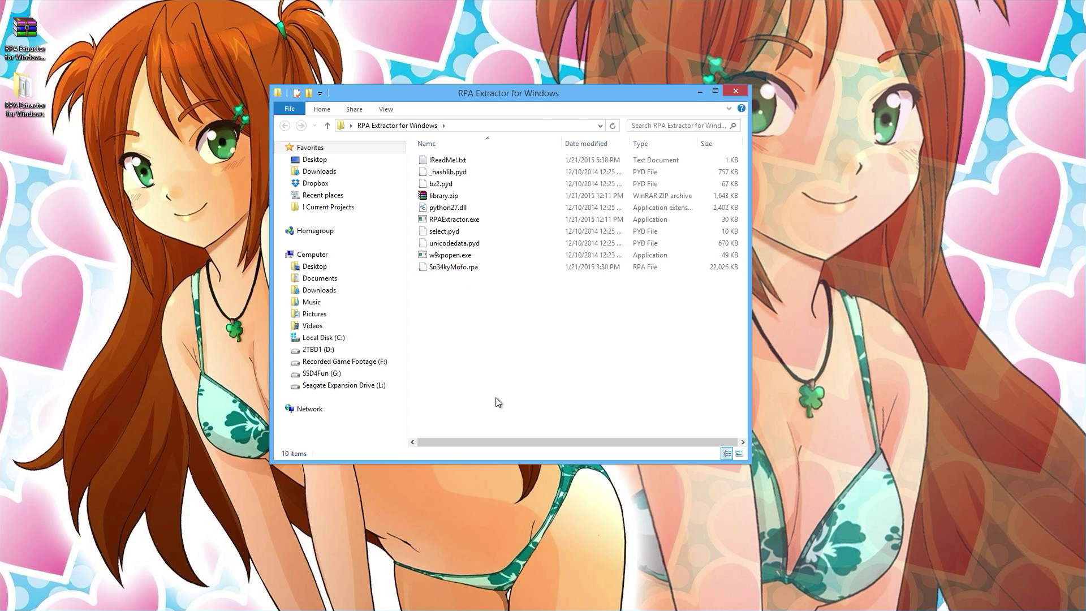
# Step: Open a Command Prompt in the RPA Extractor for Windows folder via cmd in the address bar
pyautogui.click(559, 127)
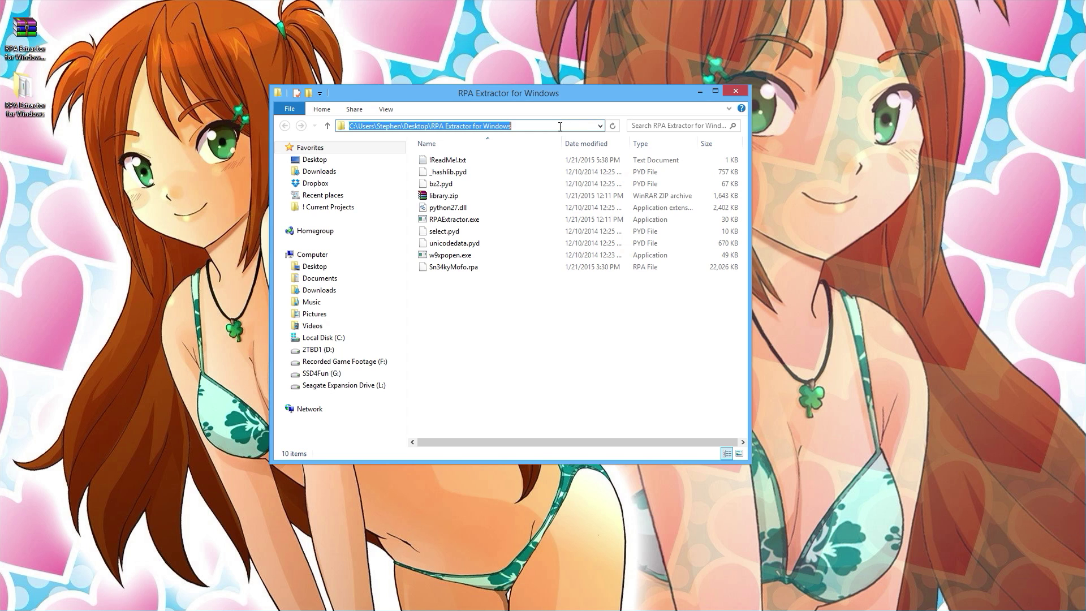
pyautogui.write('cmd')
pyautogui.press('Return')
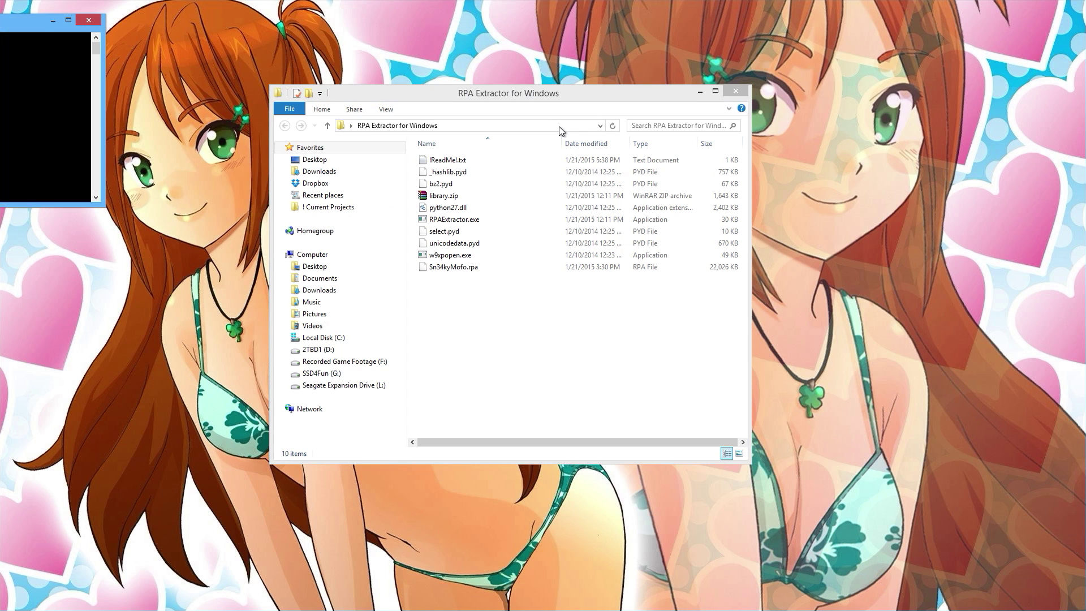
pyautogui.moveTo(555, 143); pyautogui.dragTo(623, 239)
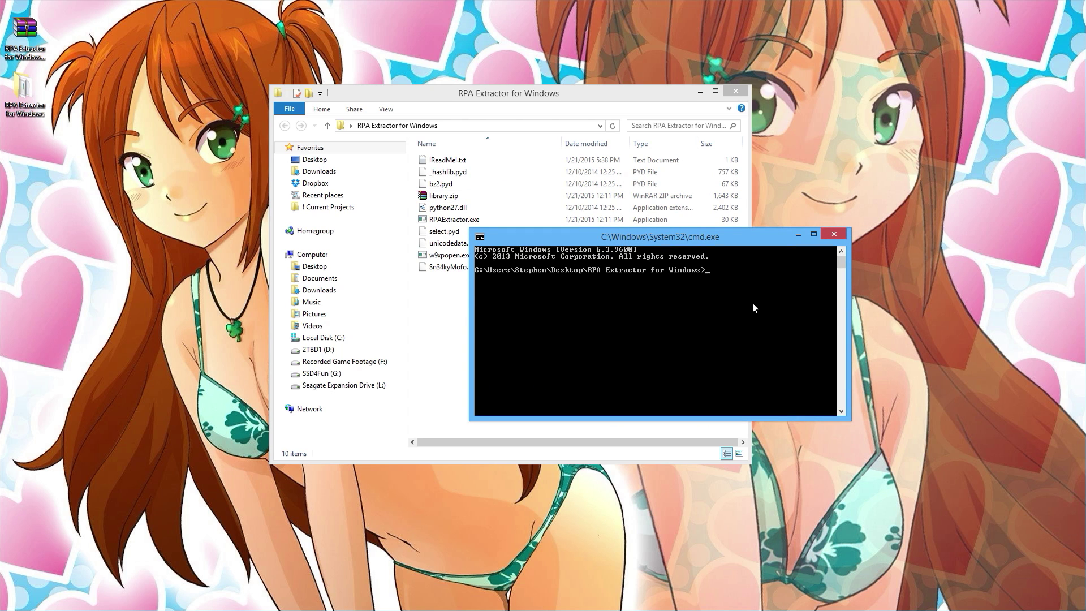
# Step: Run rpaextractor -x sn34kymofo.rpa -o Sn34kyMofo to unpack the archive
pyautogui.write('rpaextractor -x')
pyautogui.moveTo(659, 239); pyautogui.dragTo(719, 251)
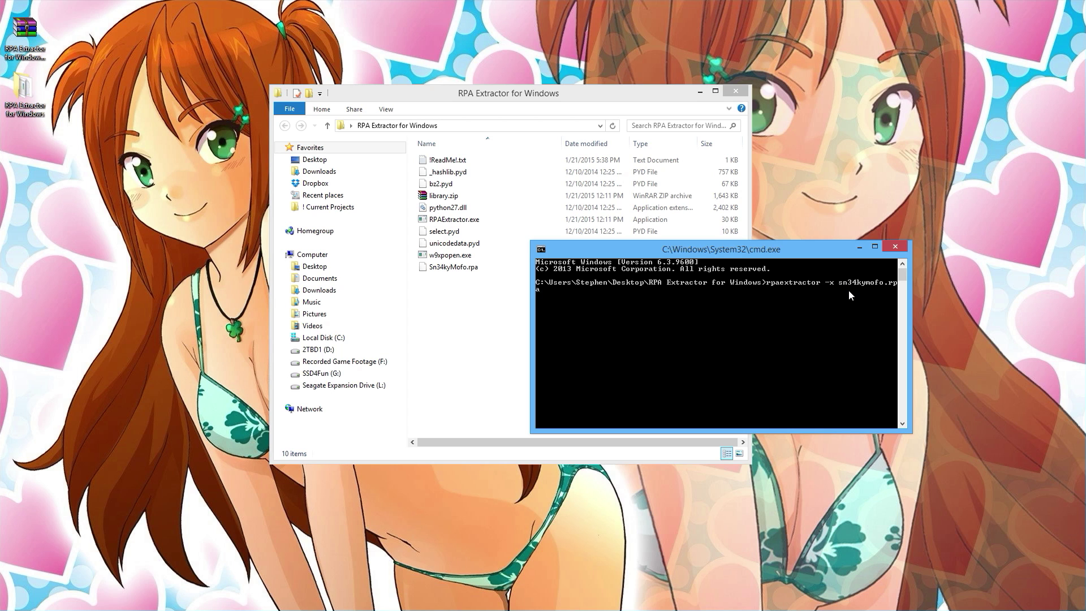
pyautogui.write('-o')
pyautogui.write('Sn34kyMofo')
pyautogui.press('Return')
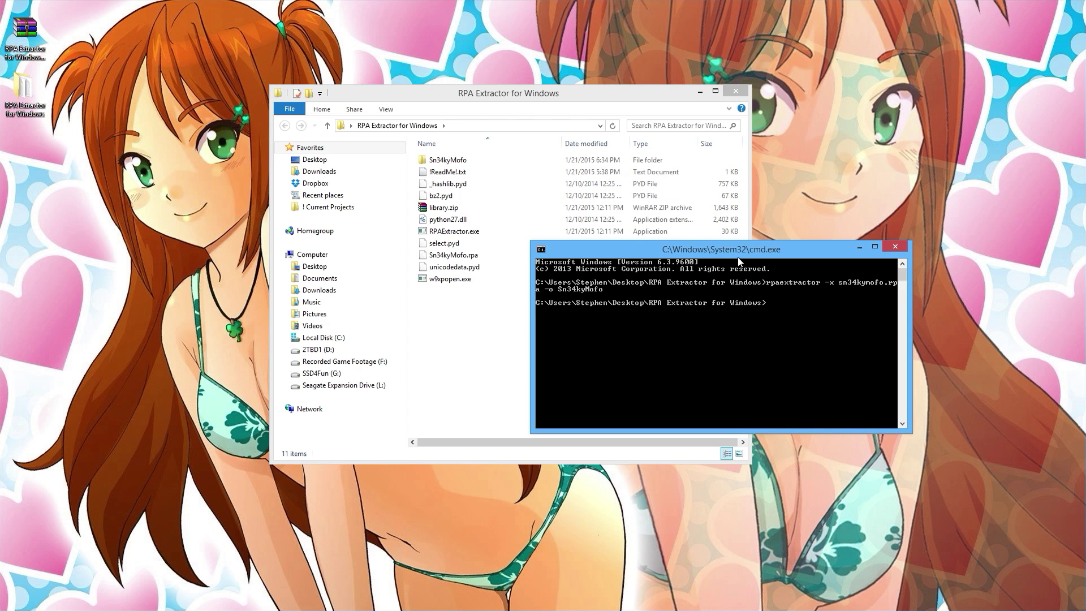
# Step: Close the Command Prompt and open the extracted Sn34kyMofo\Sn34kyMofo folder
pyautogui.click(449, 160)
pyautogui.click(898, 250)
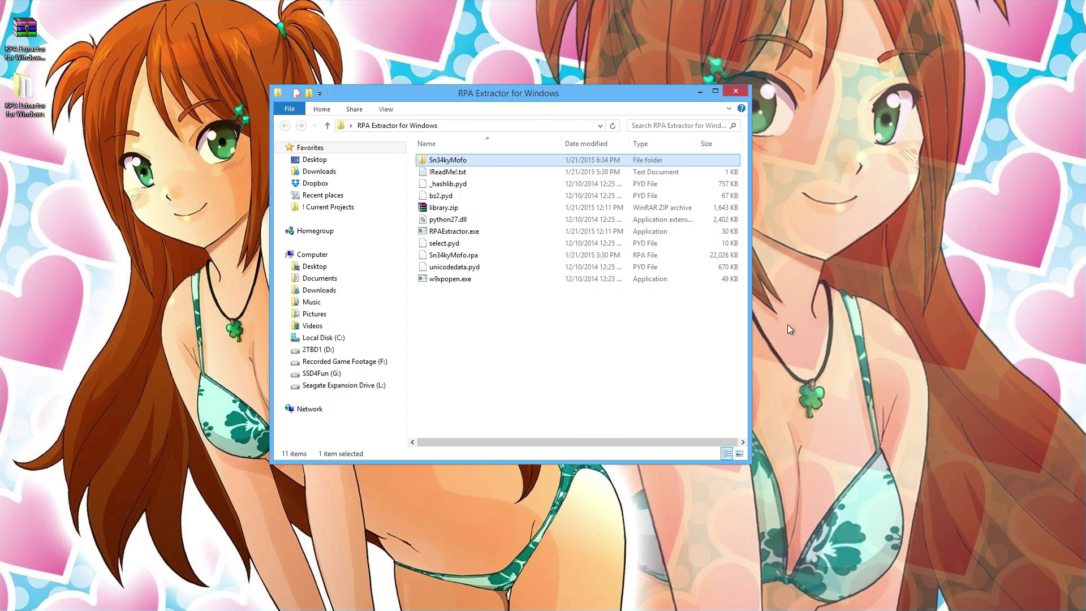
pyautogui.doubleClick(452, 160)
pyautogui.doubleClick(450, 160)
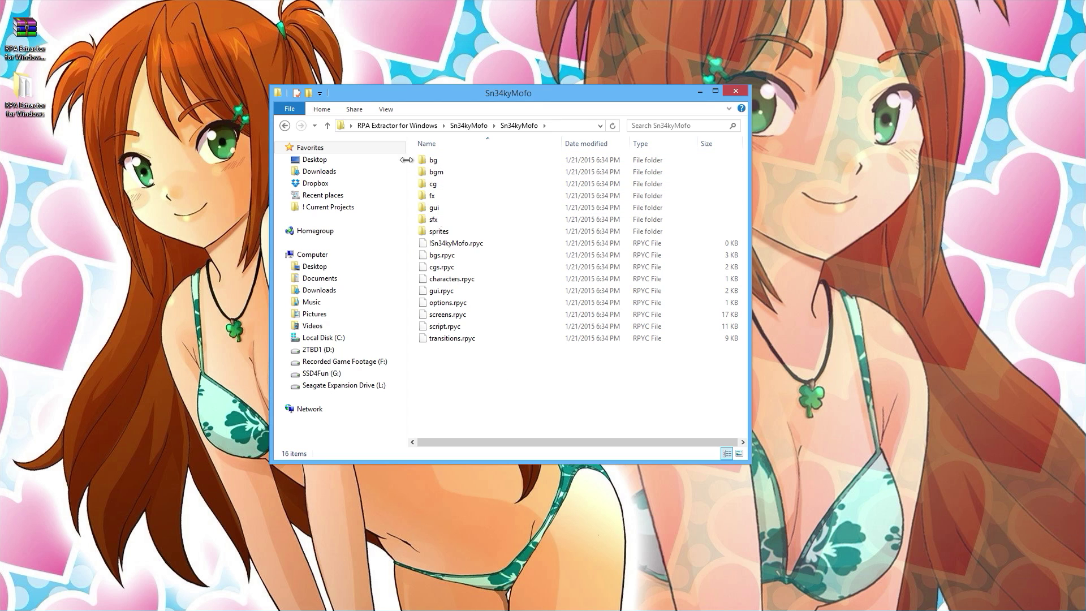
# Step: Preview AnimeGirl.jpg from the sprites folder, then return to Sn34kyMofo
pyautogui.click(437, 172)
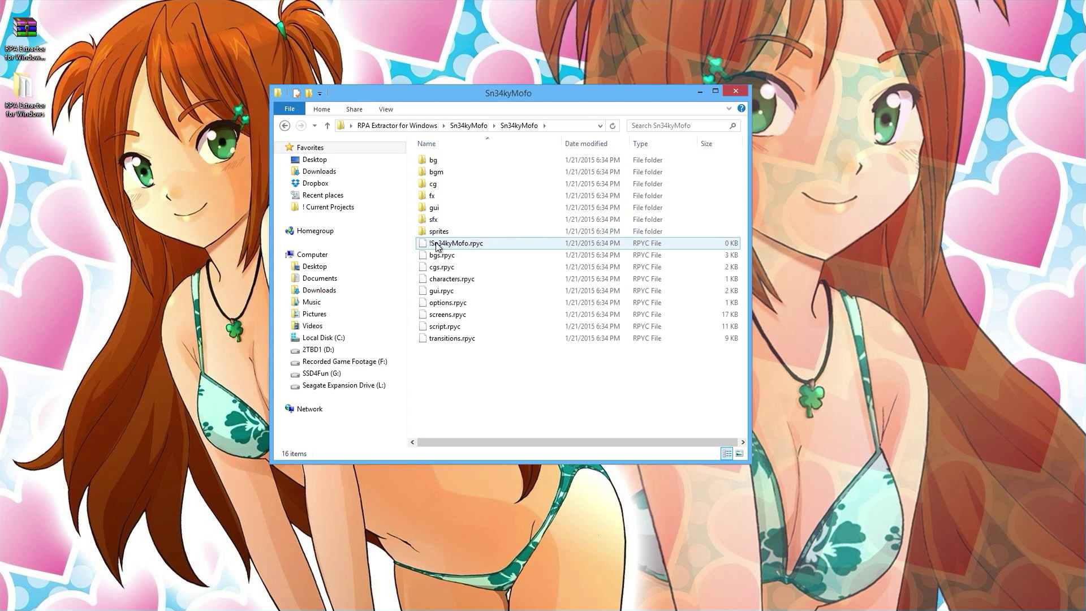
pyautogui.click(443, 234)
pyautogui.doubleClick(443, 234)
pyautogui.click(467, 184)
pyautogui.doubleClick(453, 179)
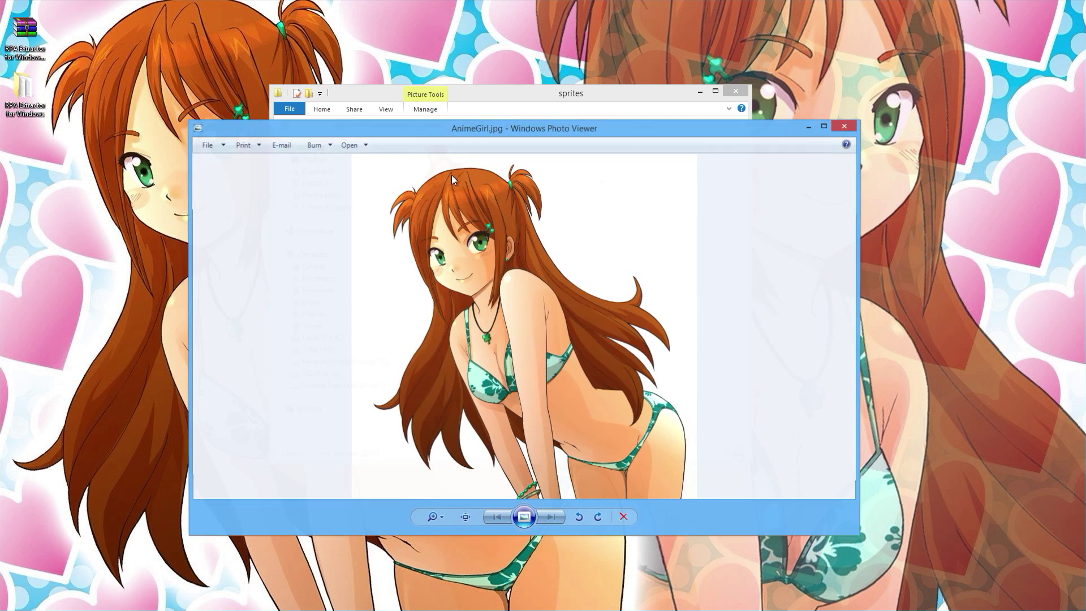
pyautogui.moveTo(556, 135); pyautogui.dragTo(566, 149)
pyautogui.click(853, 142)
pyautogui.click(284, 125)
# Step: Preview Hearts.jpg in the bg folder, check the bgm folder, then open cg
pyautogui.click(435, 161)
pyautogui.doubleClick(435, 162)
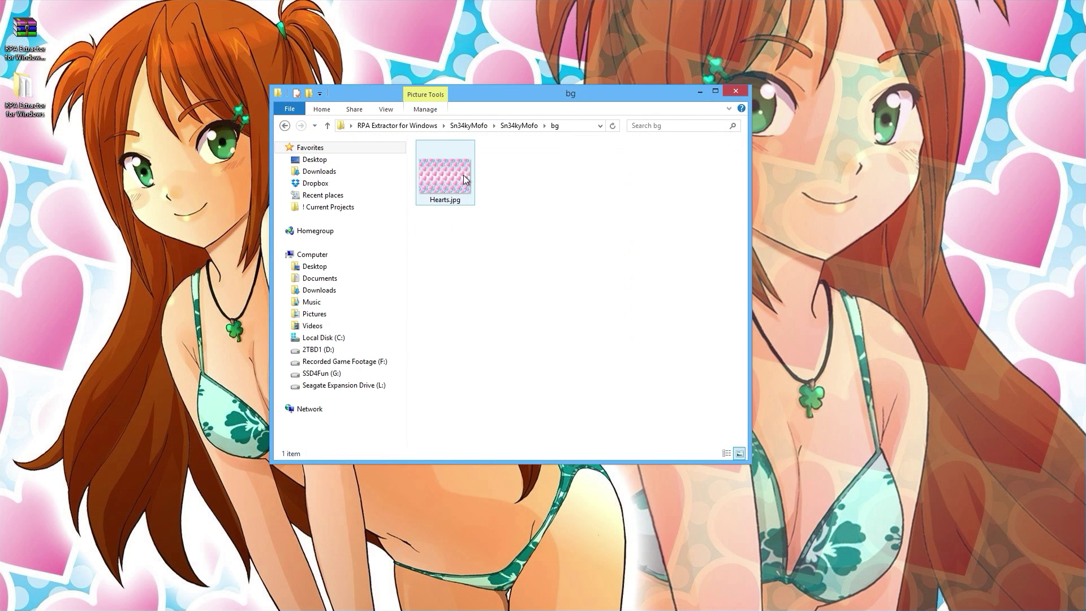
pyautogui.doubleClick(448, 175)
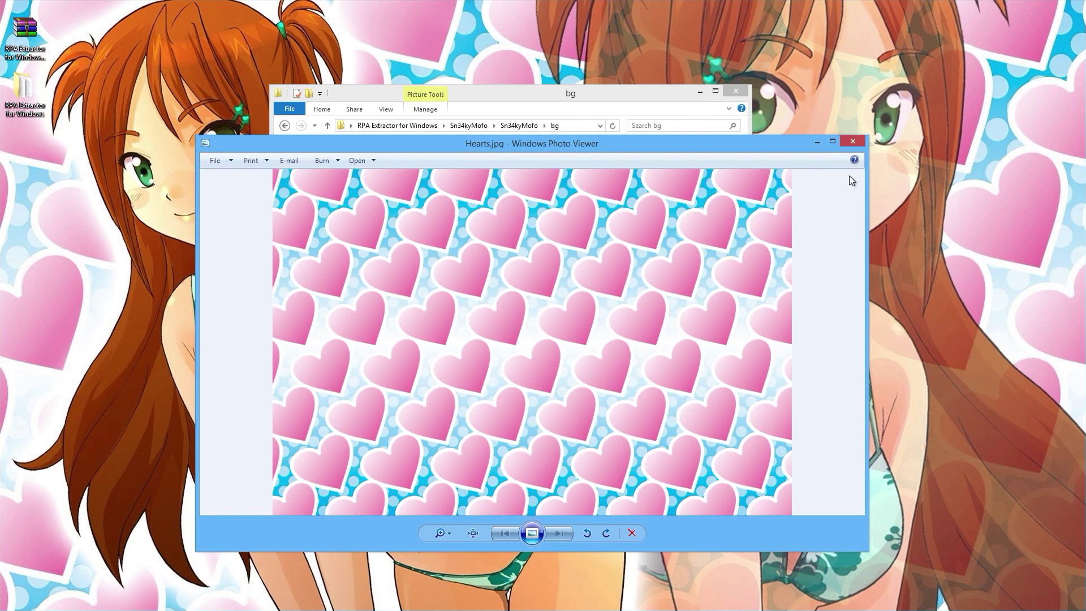
pyautogui.click(853, 142)
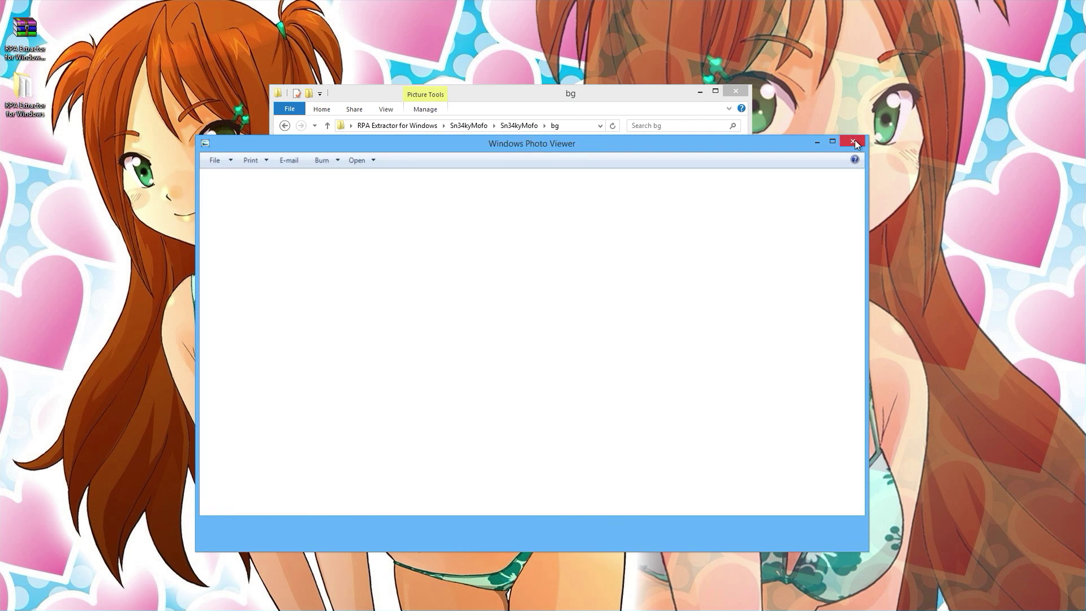
pyautogui.click(285, 126)
pyautogui.doubleClick(441, 172)
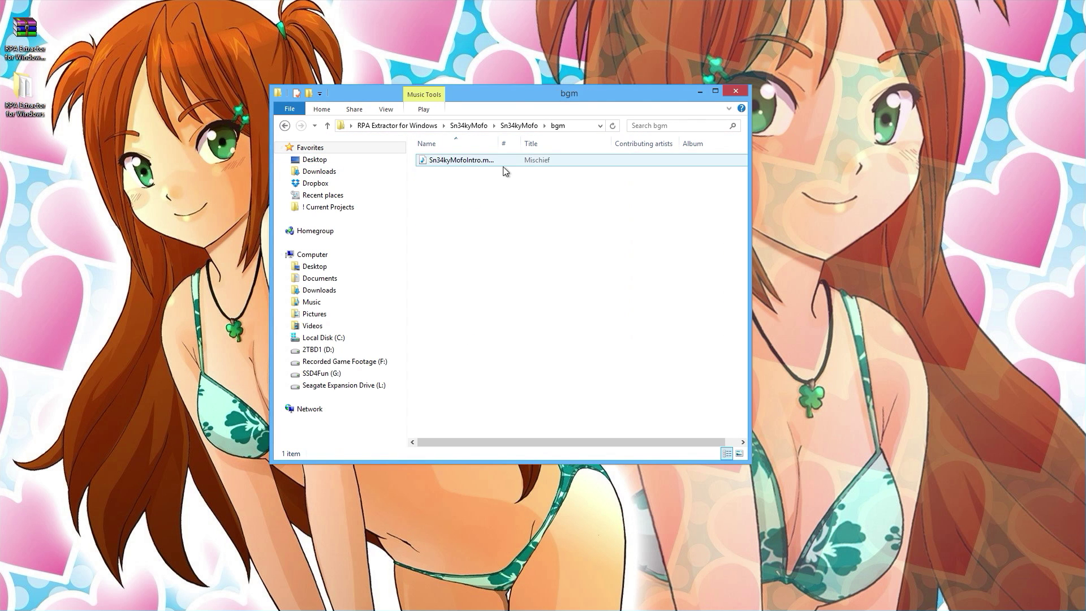
pyautogui.click(285, 126)
pyautogui.doubleClick(445, 183)
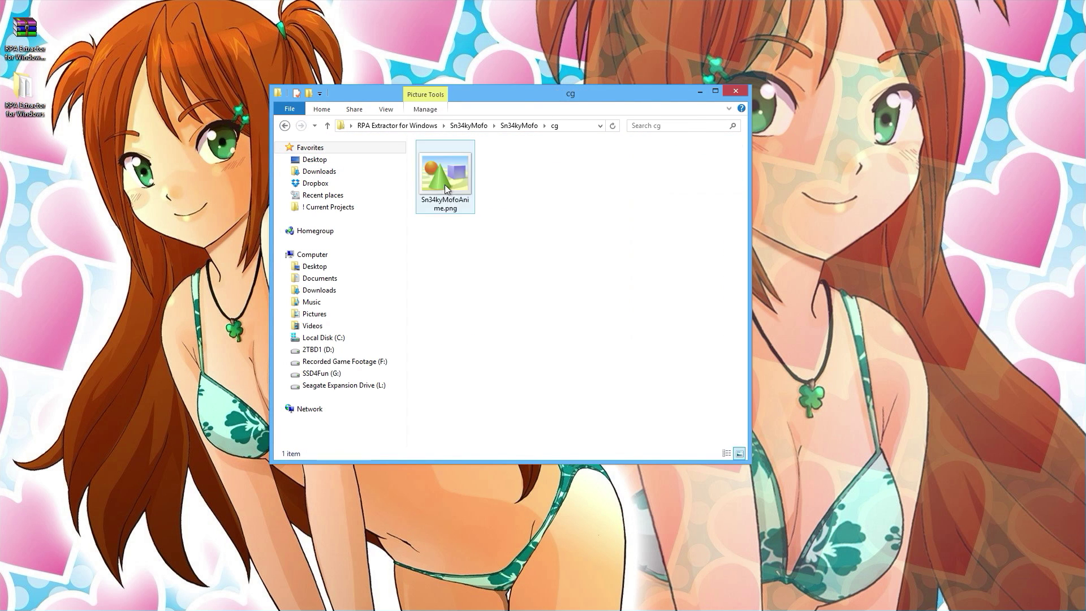
pyautogui.doubleClick(447, 185)
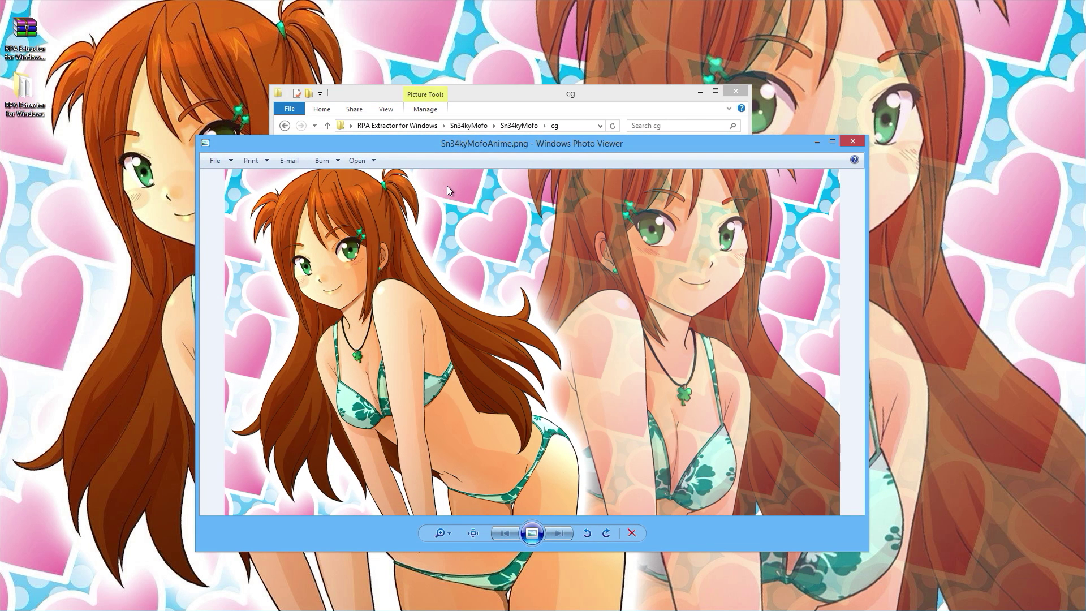
pyautogui.moveTo(460, 141); pyautogui.dragTo(532, 142)
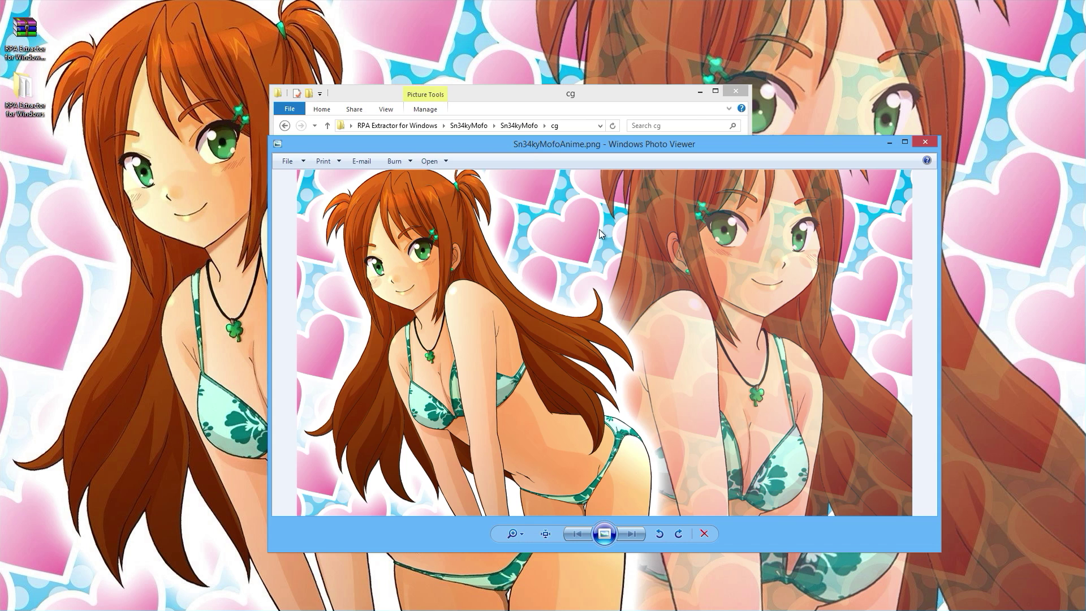
pyautogui.moveTo(596, 144); pyautogui.dragTo(538, 118)
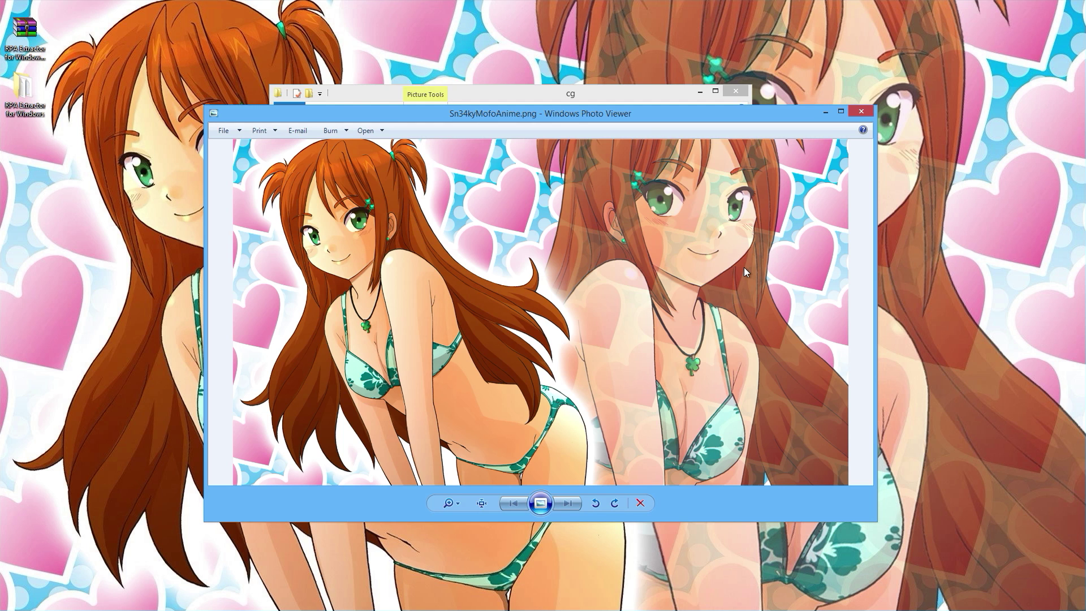
pyautogui.click(869, 112)
pyautogui.moveTo(572, 93); pyautogui.dragTo(656, 154)
pyautogui.click(659, 303)
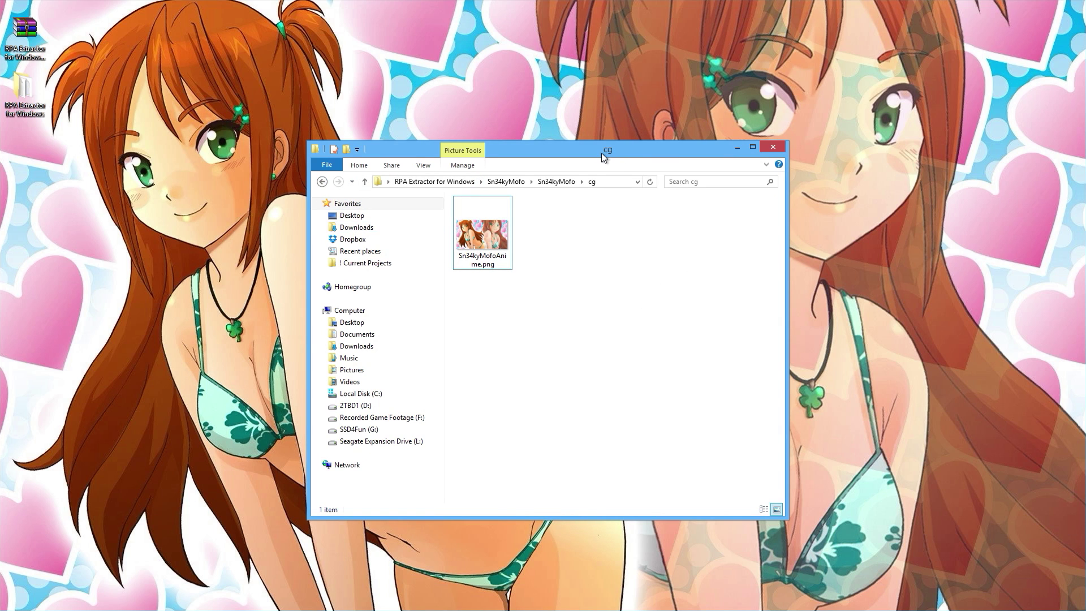
pyautogui.moveTo(602, 153); pyautogui.dragTo(584, 150)
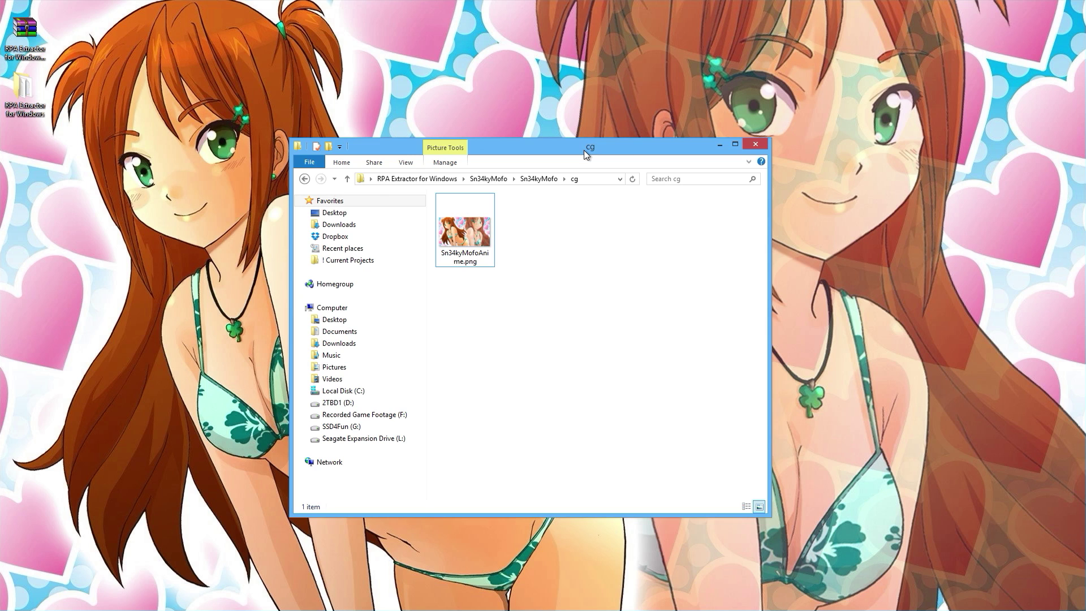